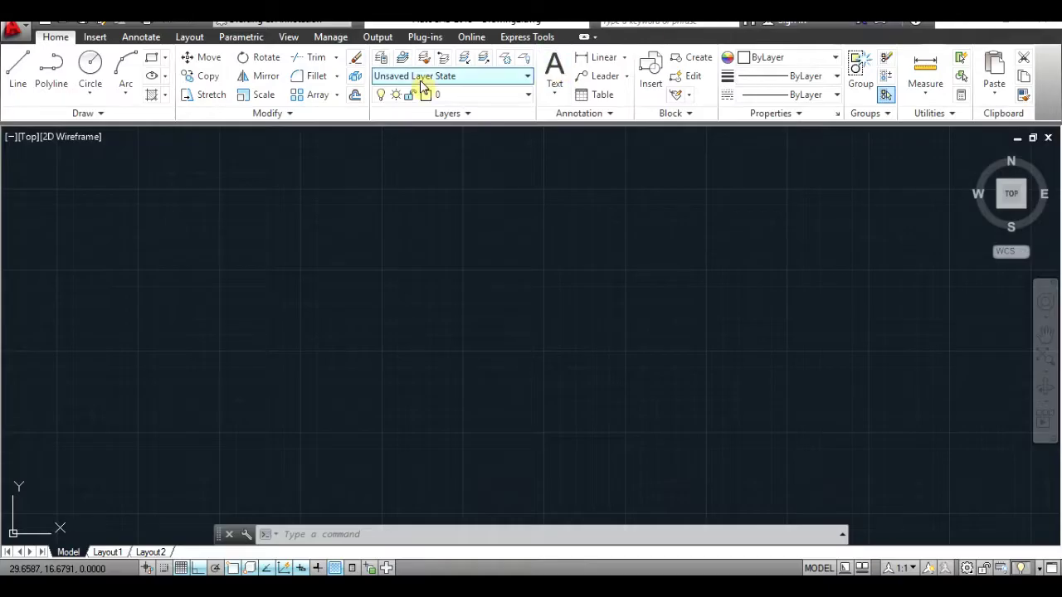
Draw the main circle with radius 4.6
{"action": "left_click", "coordinate": [90, 71]}
{"action": "left_click", "coordinate": [416, 321]}
{"action": "type", "text": "46"}
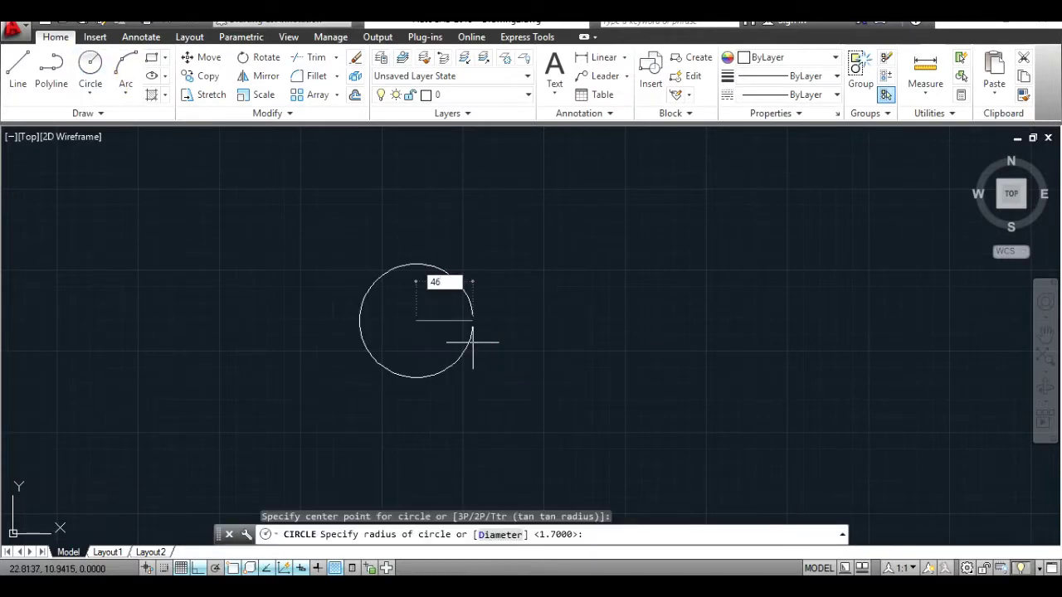
{"action": "key", "text": "Return"}
{"action": "key", "text": "Return"}
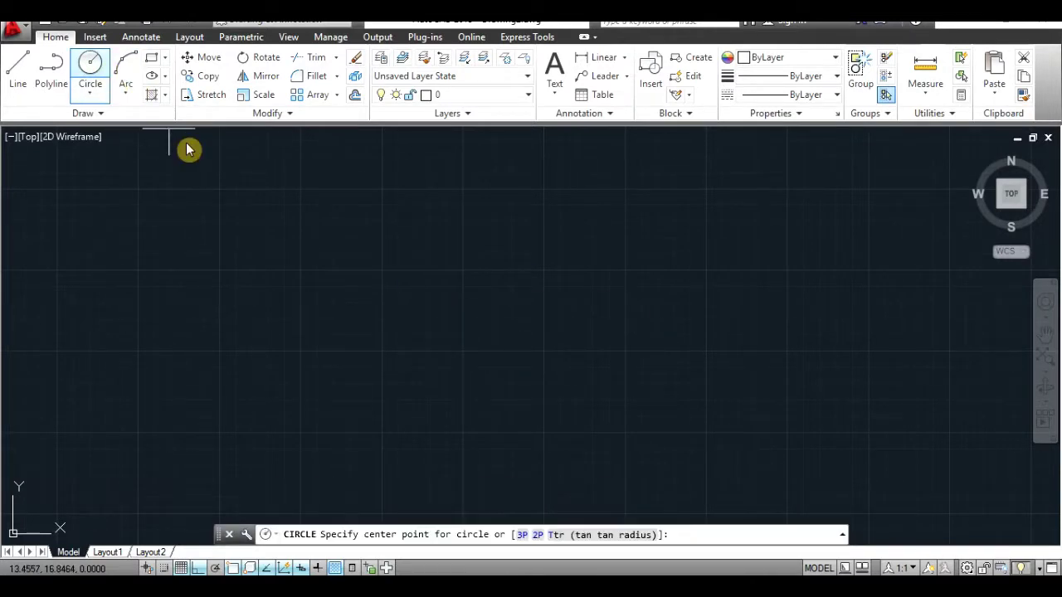
{"action": "left_click", "coordinate": [373, 273]}
{"action": "type", "text": "4"}
{"action": "key", "text": "Return"}
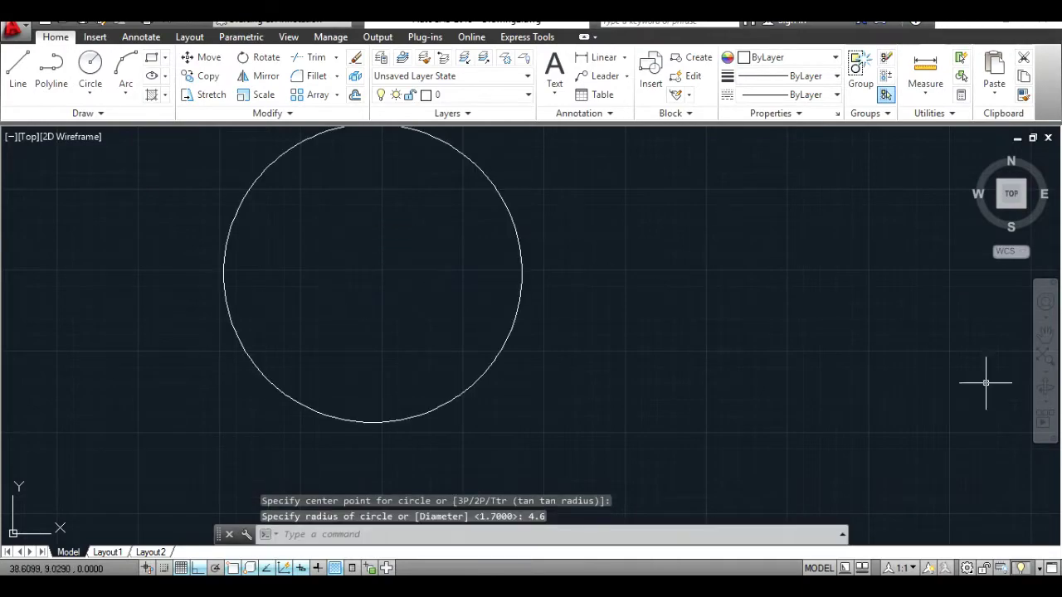
Pan the view to frame the new circle
{"action": "left_click", "coordinate": [1045, 328]}
{"action": "left_click_drag", "start_coordinate": [830, 274], "coordinate": [875, 327]}
{"action": "key", "text": "alt+Tab"}
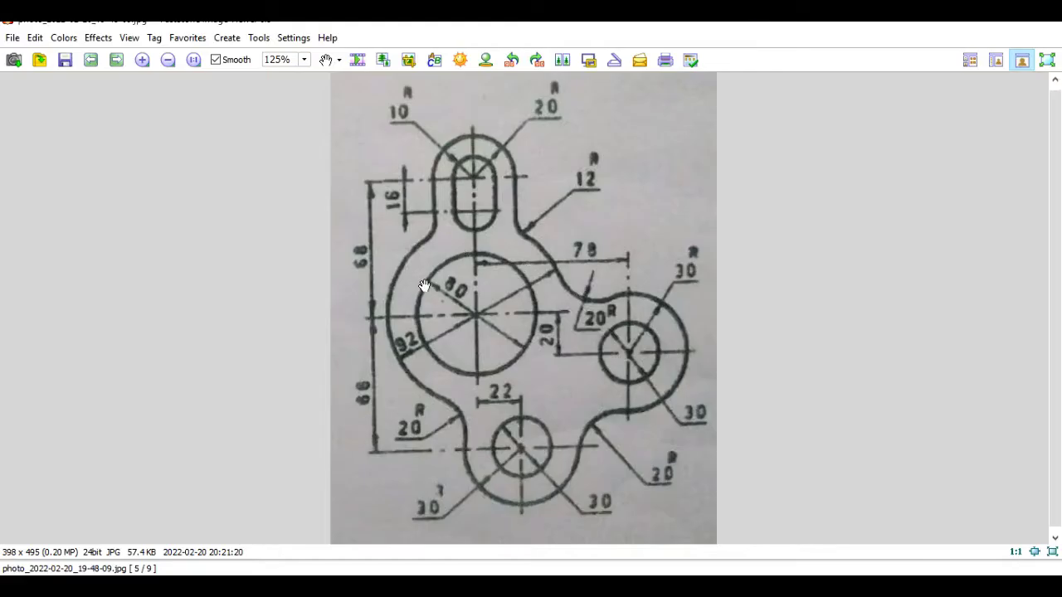
Work out 92 − 2 = 90 on the calculator
{"action": "key", "text": "alt+Tab"}
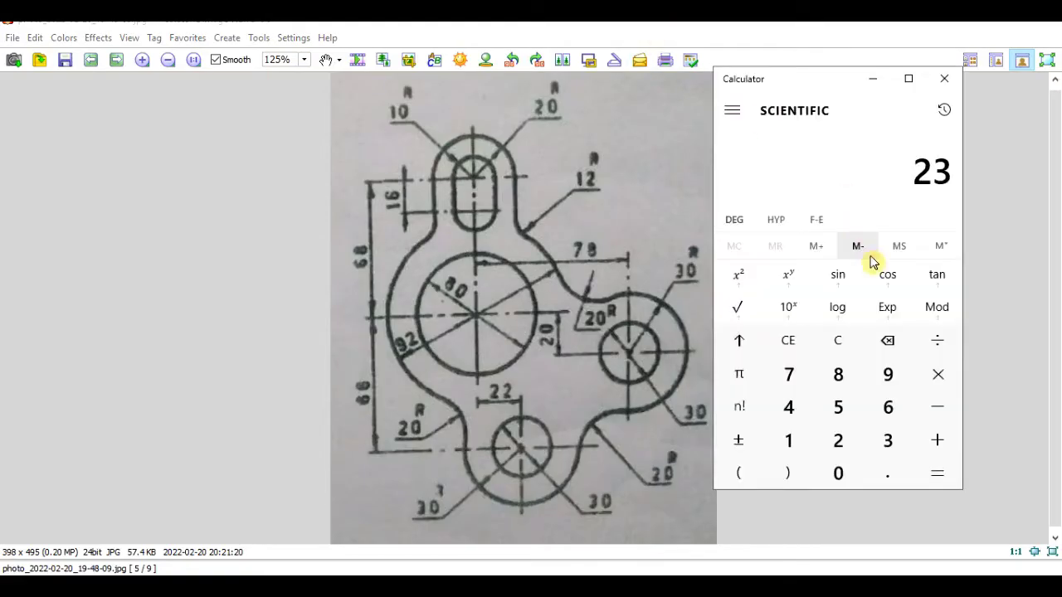
{"action": "left_click", "coordinate": [838, 341]}
{"action": "left_click", "coordinate": [888, 374]}
{"action": "left_click", "coordinate": [838, 440]}
{"action": "left_click", "coordinate": [938, 407]}
{"action": "left_click", "coordinate": [838, 440]}
{"action": "key", "text": "Return"}
{"action": "left_click", "coordinate": [834, 336]}
{"action": "left_click", "coordinate": [887, 374]}
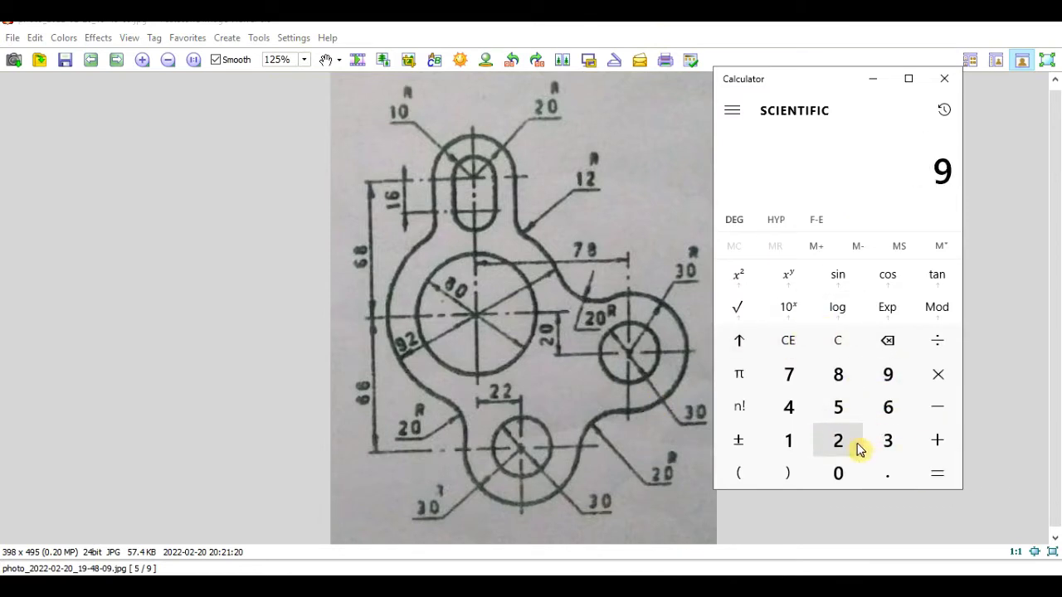
{"action": "left_click", "coordinate": [838, 440]}
Zoom the reference plate drawing to 150% to read its dimensions
{"action": "left_click", "coordinate": [538, 372]}
{"action": "scroll", "coordinate": [538, 372], "scroll_direction": "up", "scroll_amount": 1}
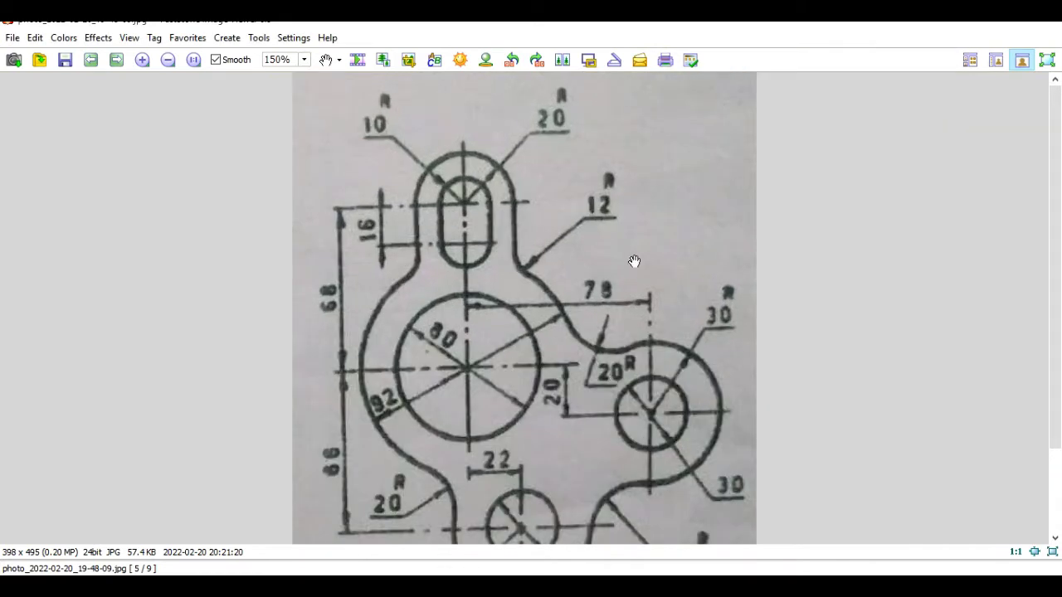
{"action": "key", "text": "alt+Tab"}
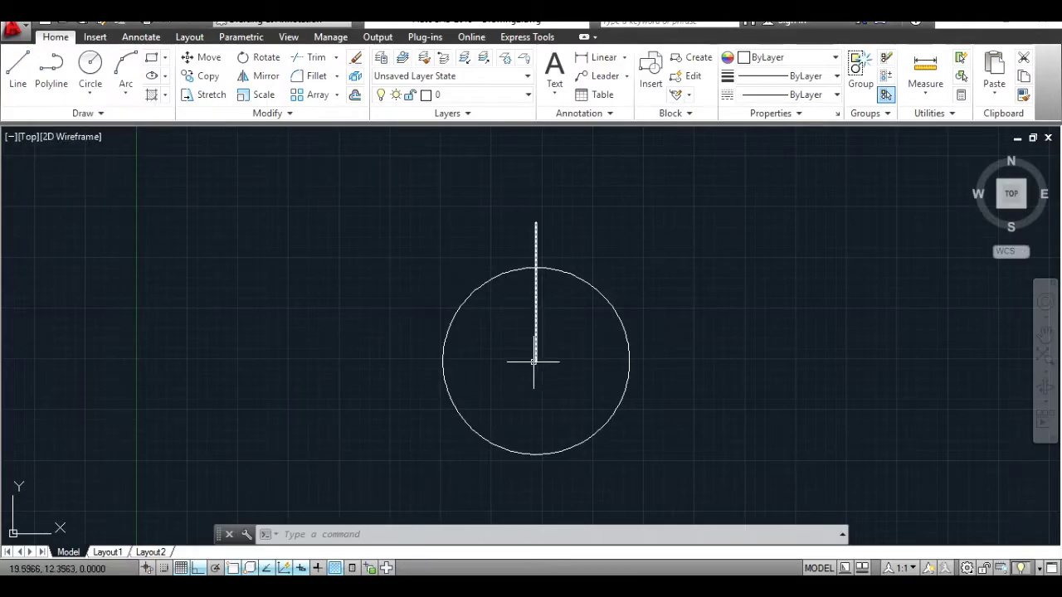
Draw a 7.8-unit horizontal line right from the big circle's centre
{"action": "left_click", "coordinate": [17, 68]}
{"action": "left_click", "coordinate": [536, 362]}
{"action": "type", "text": "7.8"}
{"action": "key", "text": "Return"}
{"action": "key", "text": "Return"}
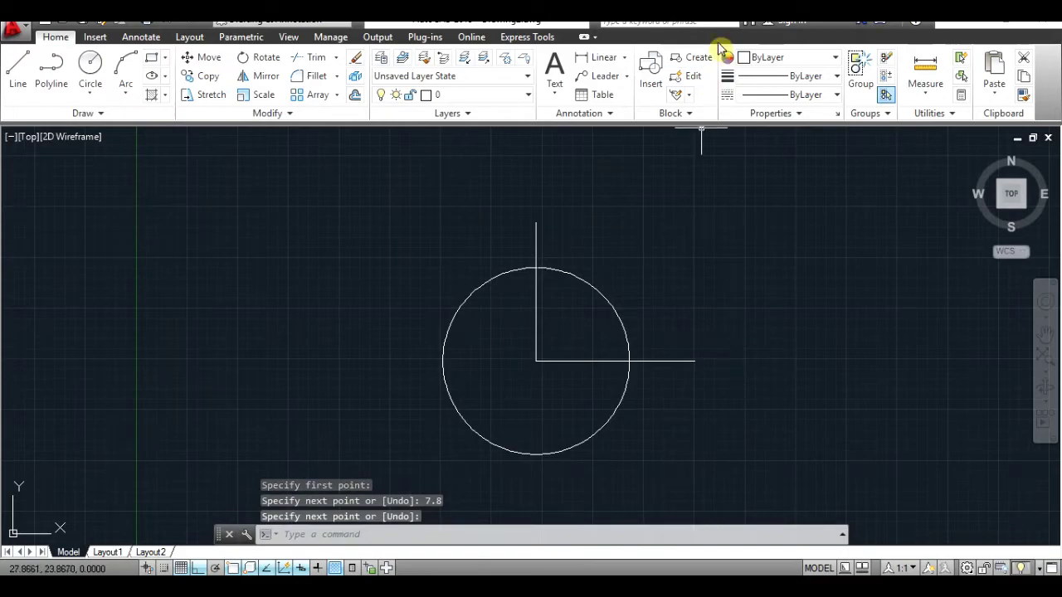
{"action": "left_click", "coordinate": [722, 16]}
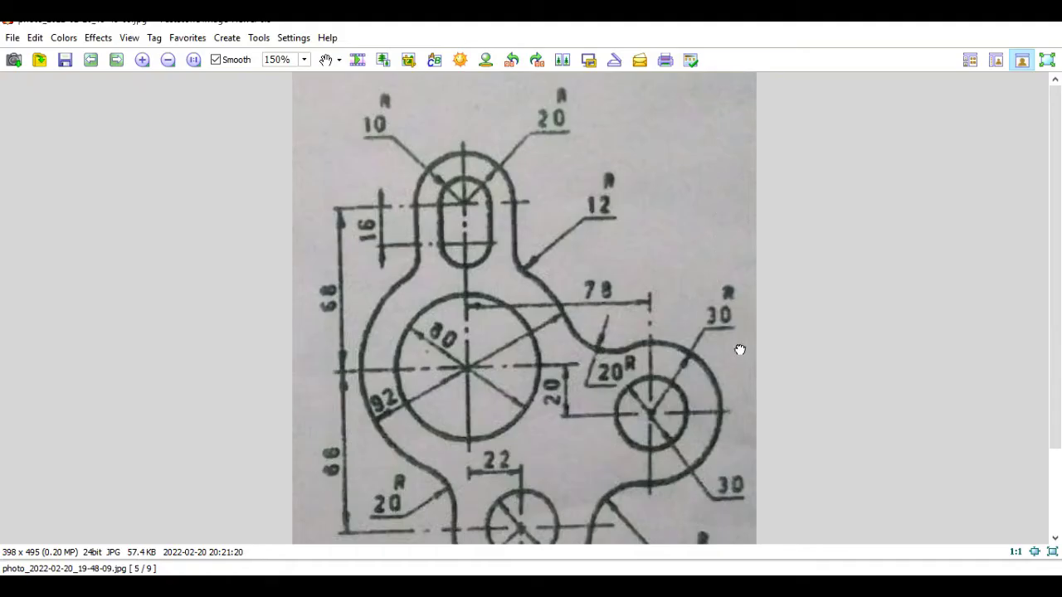
{"action": "scroll", "coordinate": [741, 355], "scroll_direction": "down", "scroll_amount": 1}
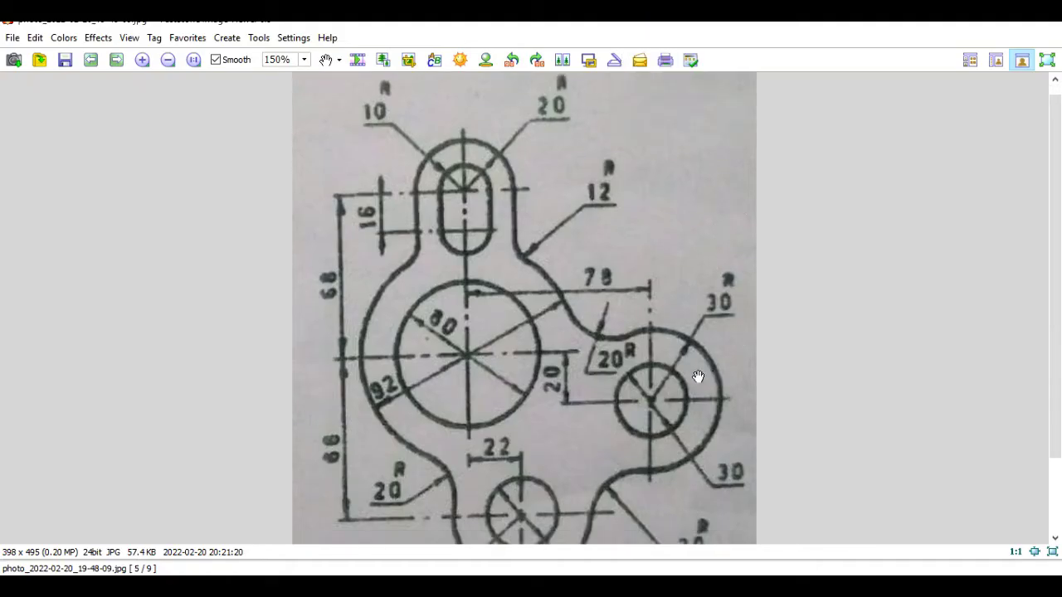
{"action": "key", "text": "alt+Tab"}
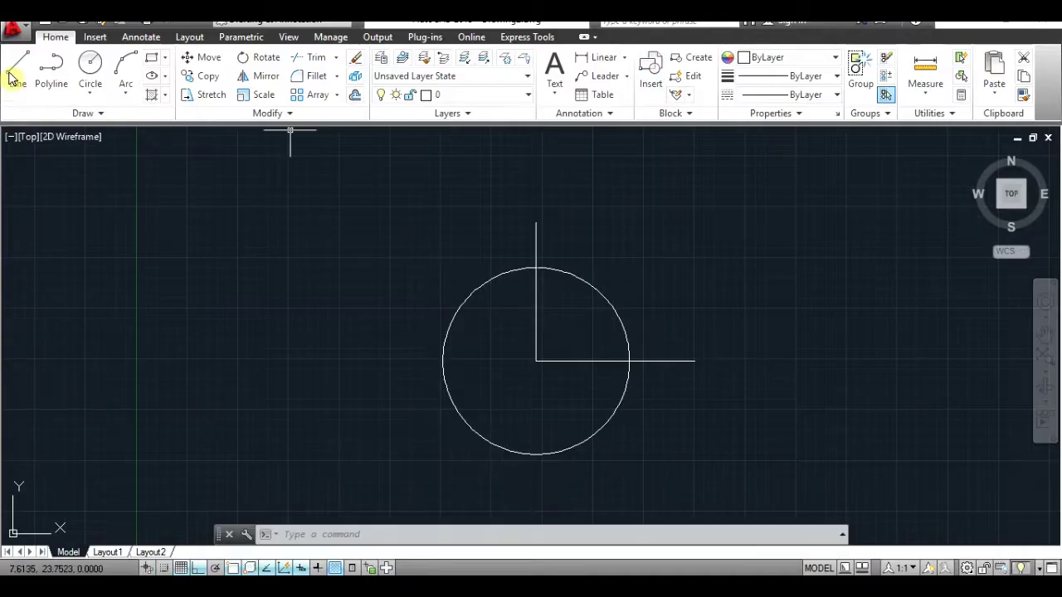
Draw a 2-unit line downward from the horizontal line's end
{"action": "left_click", "coordinate": [17, 70]}
{"action": "left_click", "coordinate": [696, 361]}
{"action": "type", "text": "2"}
{"action": "key", "text": "Return"}
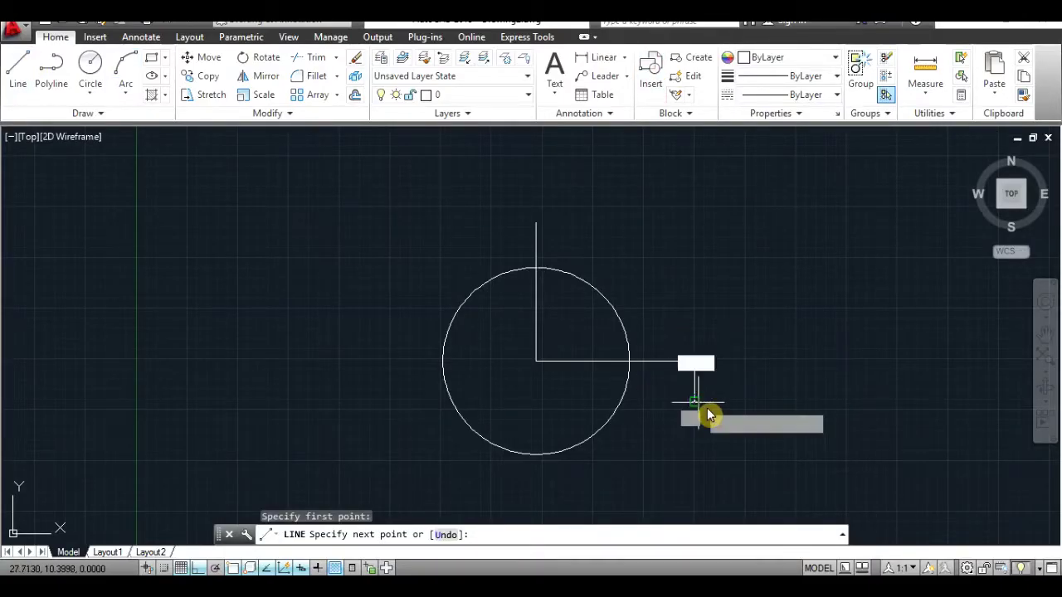
{"action": "key", "text": "Return"}
{"action": "key", "text": "alt+Tab"}
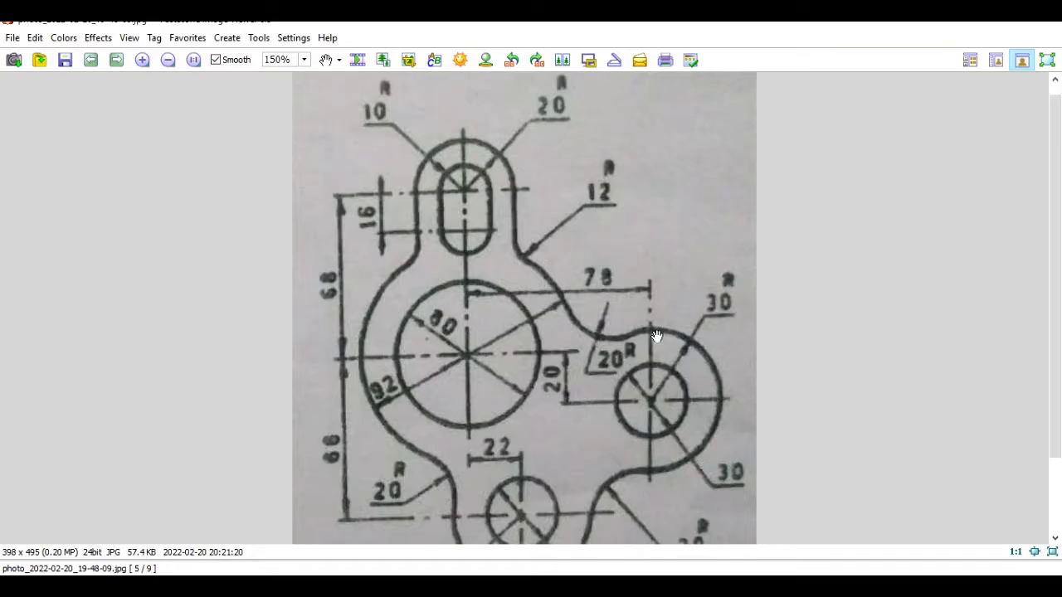
{"action": "key", "text": "alt+Tab"}
Draw a radius-3 circle centred at the lower end of the 2-unit line
{"action": "left_click", "coordinate": [90, 71]}
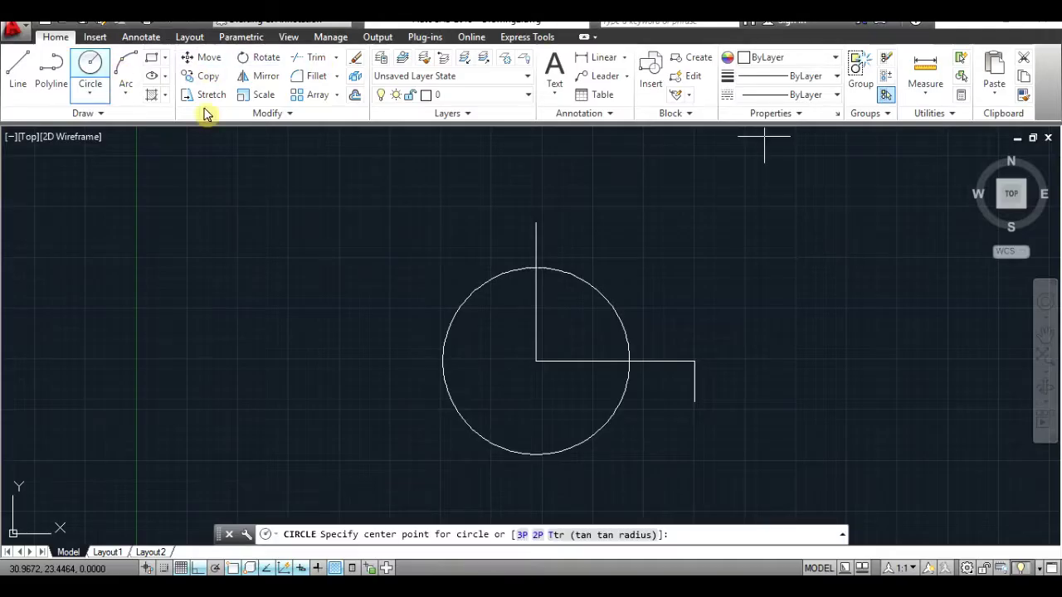
{"action": "left_click", "coordinate": [695, 401]}
{"action": "type", "text": "3"}
{"action": "key", "text": "Return"}
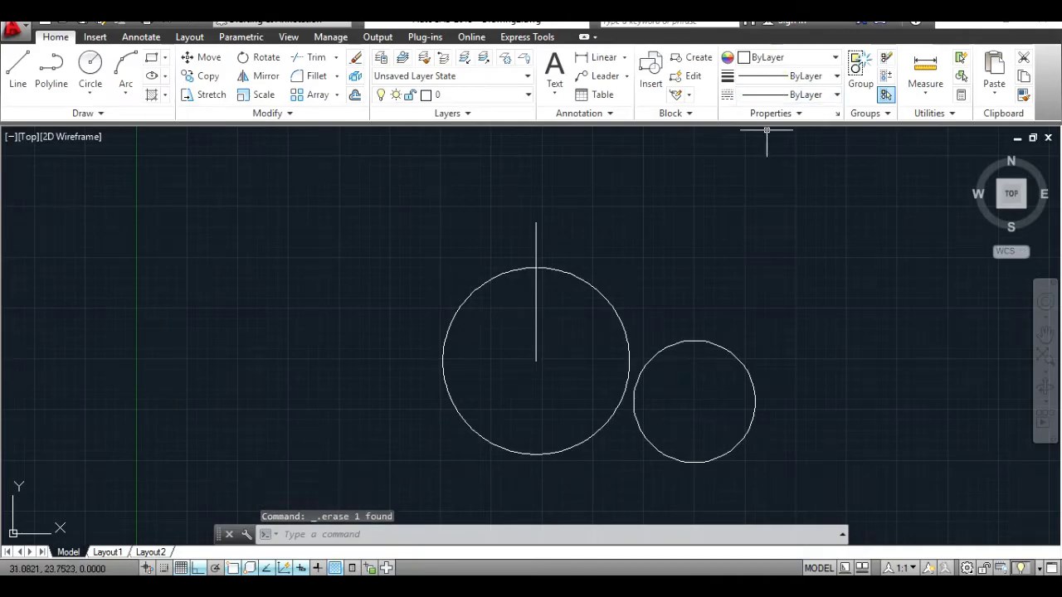
{"action": "key", "text": "alt+Tab"}
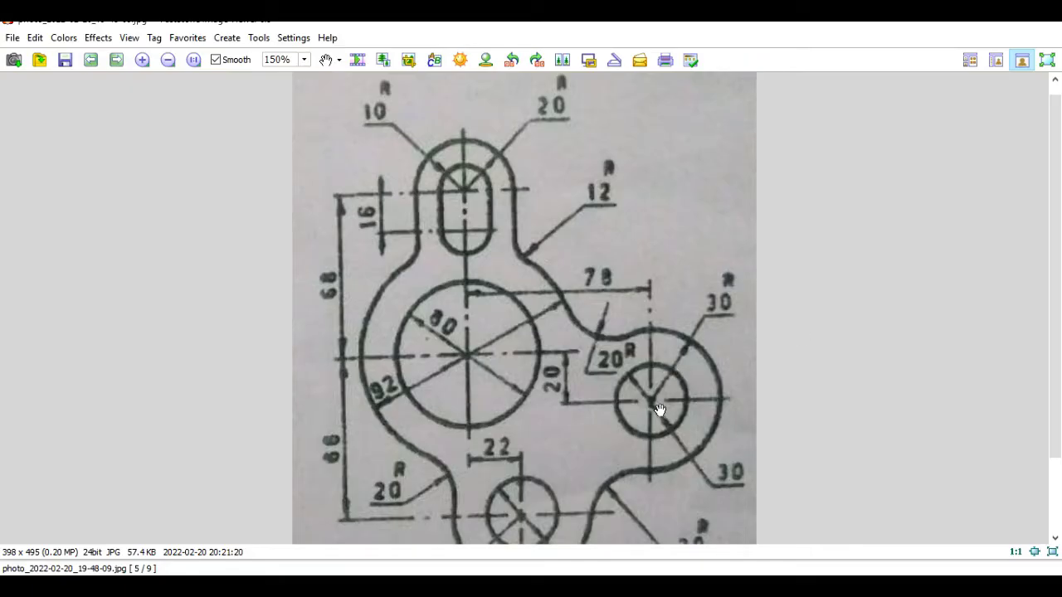
{"action": "key", "text": "alt+Tab"}
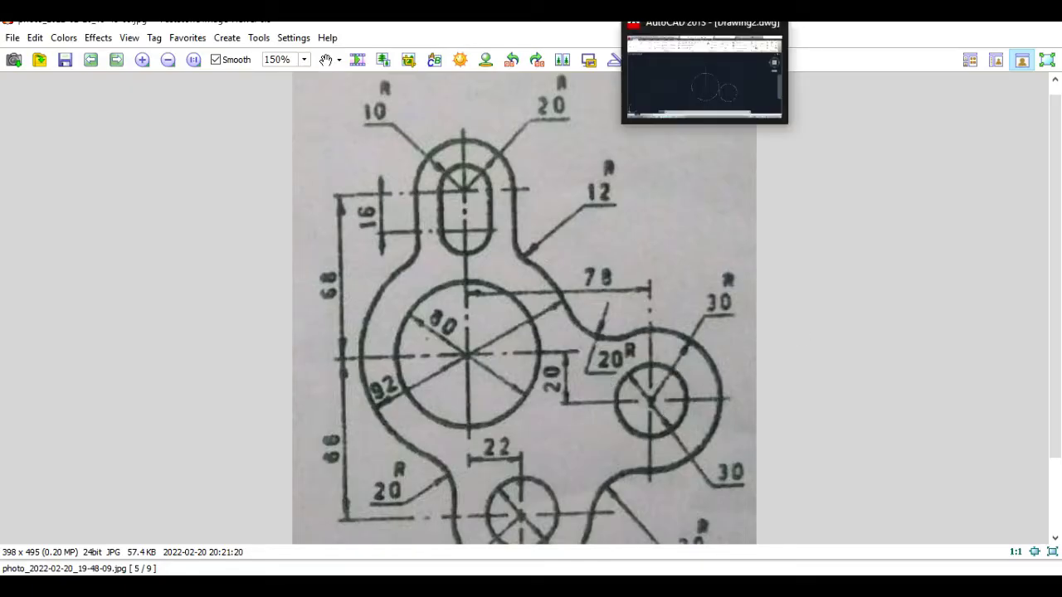
{"action": "left_click", "coordinate": [90, 71]}
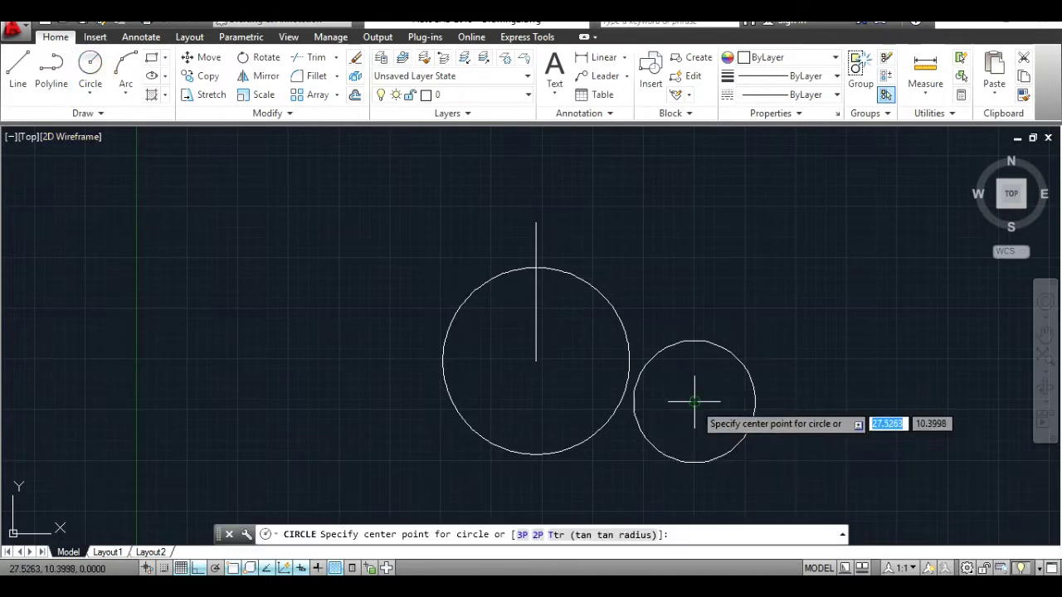
Draw a radius-5 helper circle around the radius-3 circle's centre
{"action": "left_click", "coordinate": [695, 402]}
{"action": "type", "text": "5"}
{"action": "key", "text": "Return"}
{"action": "key", "text": "alt+Tab"}
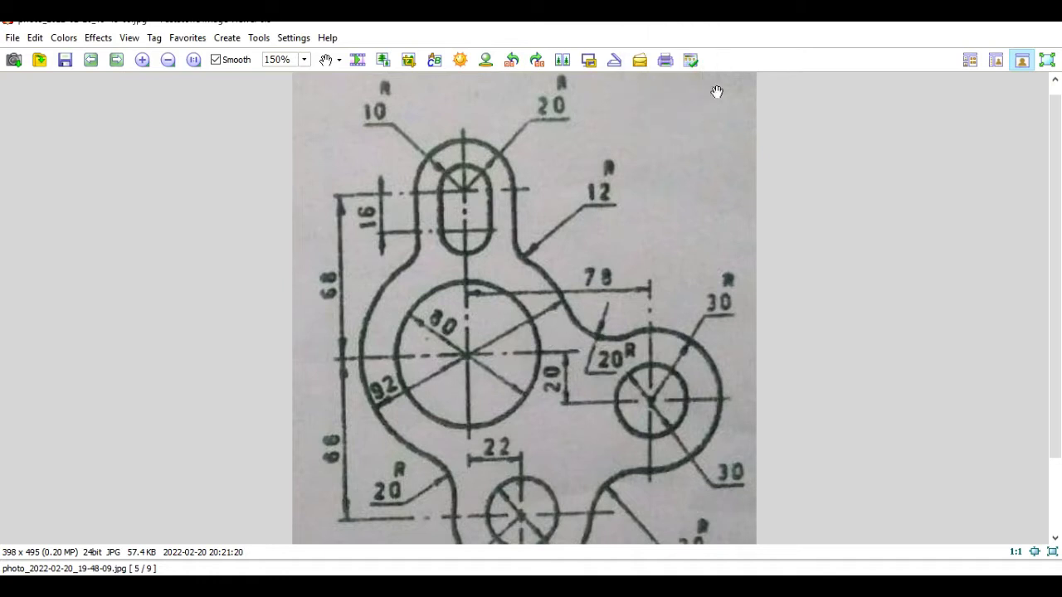
Add 46 + 20 = 66 on the calculator for the helper radius
{"action": "key", "text": "alt+Tab"}
{"action": "left_click", "coordinate": [939, 431]}
{"action": "left_click", "coordinate": [839, 441]}
{"action": "left_click", "coordinate": [838, 474]}
{"action": "left_click", "coordinate": [938, 474]}
{"action": "key", "text": "alt+Tab"}
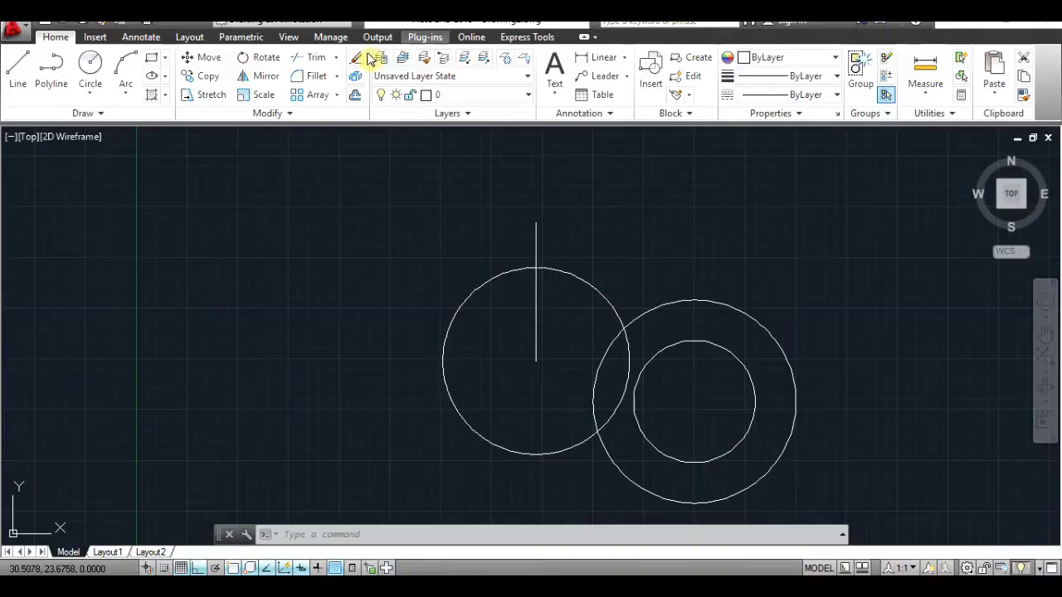
Draw a radius-6.6 helper circle concentric with the big circle
{"action": "left_click", "coordinate": [89, 70]}
{"action": "left_click", "coordinate": [535, 361]}
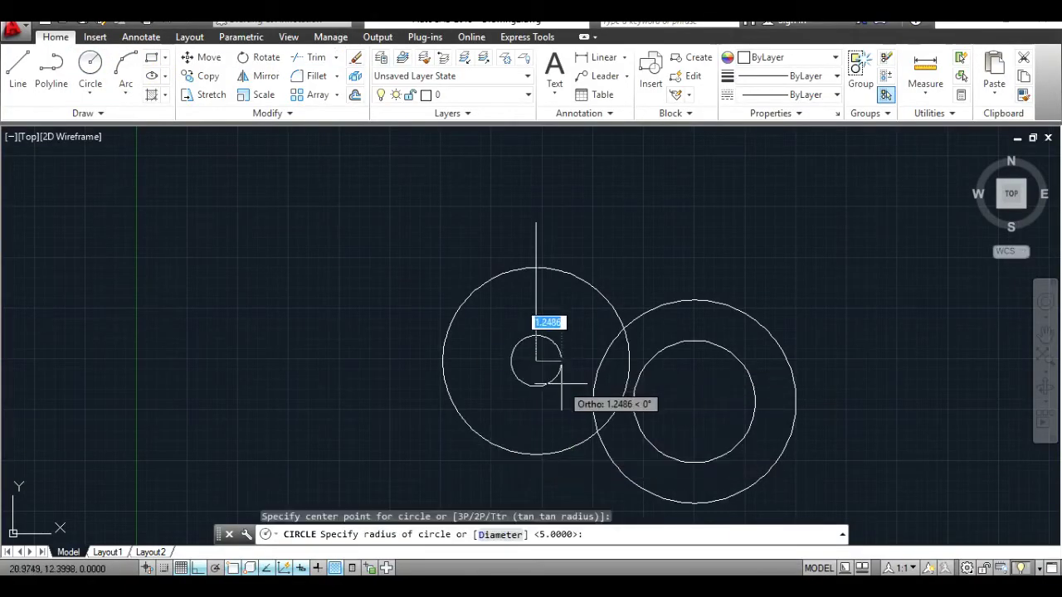
{"action": "type", "text": "66"}
{"action": "key", "text": "Return"}
{"action": "left_click", "coordinate": [90, 70]}
{"action": "left_click", "coordinate": [535, 361]}
{"action": "type", "text": "6.6"}
{"action": "key", "text": "Return"}
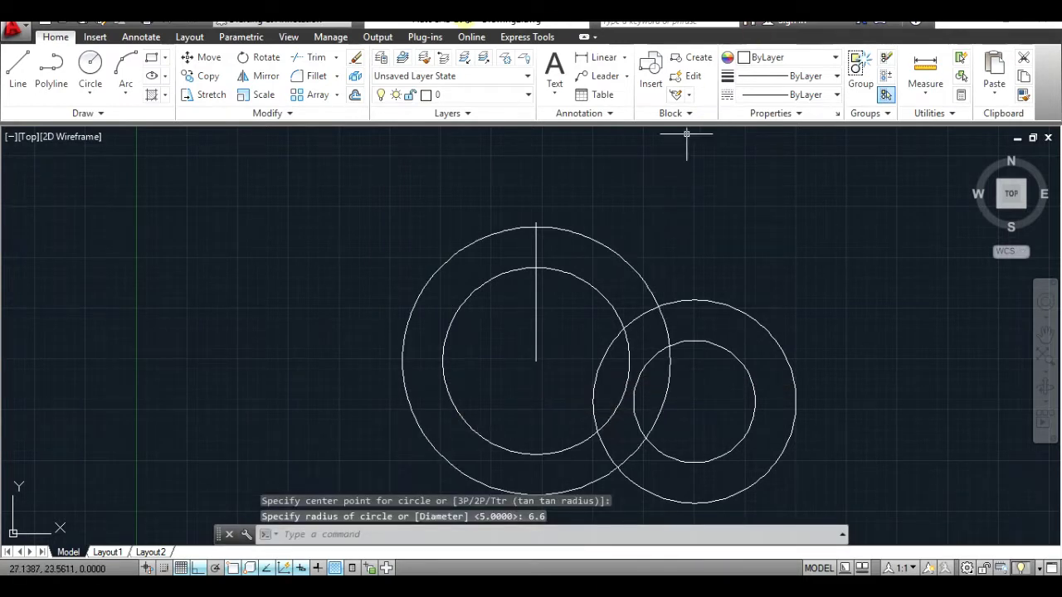
Draw a radius-2 circle where the two helper circles intersect
{"action": "left_click", "coordinate": [90, 71]}
{"action": "left_click", "coordinate": [658, 307]}
{"action": "type", "text": "2"}
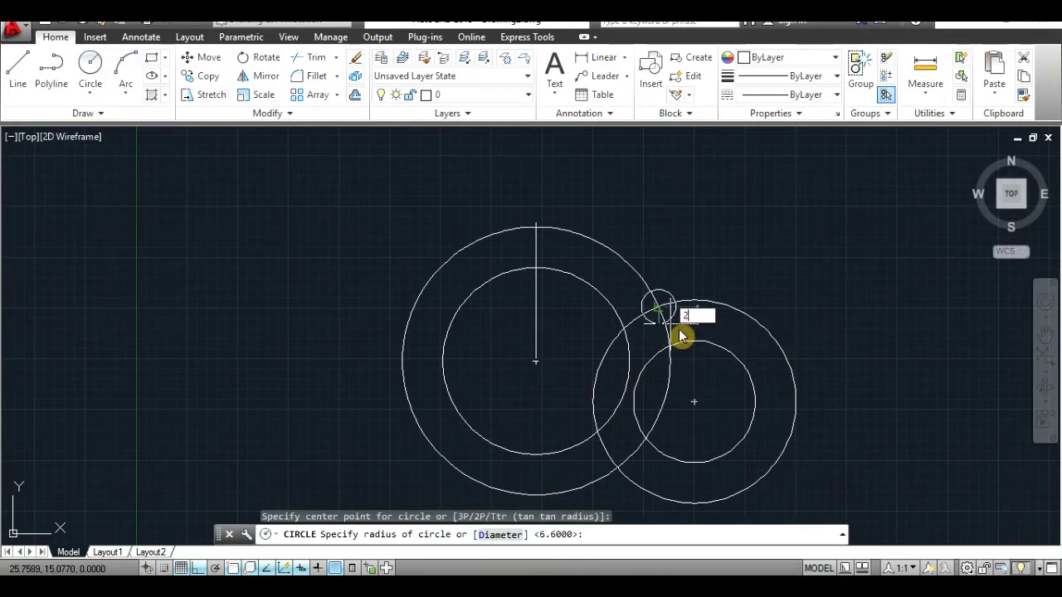
{"action": "key", "text": "Return"}
Erase both helper circles, the radius-6.6 and the radius-5
{"action": "left_click", "coordinate": [612, 258]}
{"action": "key", "text": "Delete"}
{"action": "left_click", "coordinate": [722, 304]}
{"action": "key", "text": "Delete"}
{"action": "key", "text": "alt+Tab"}
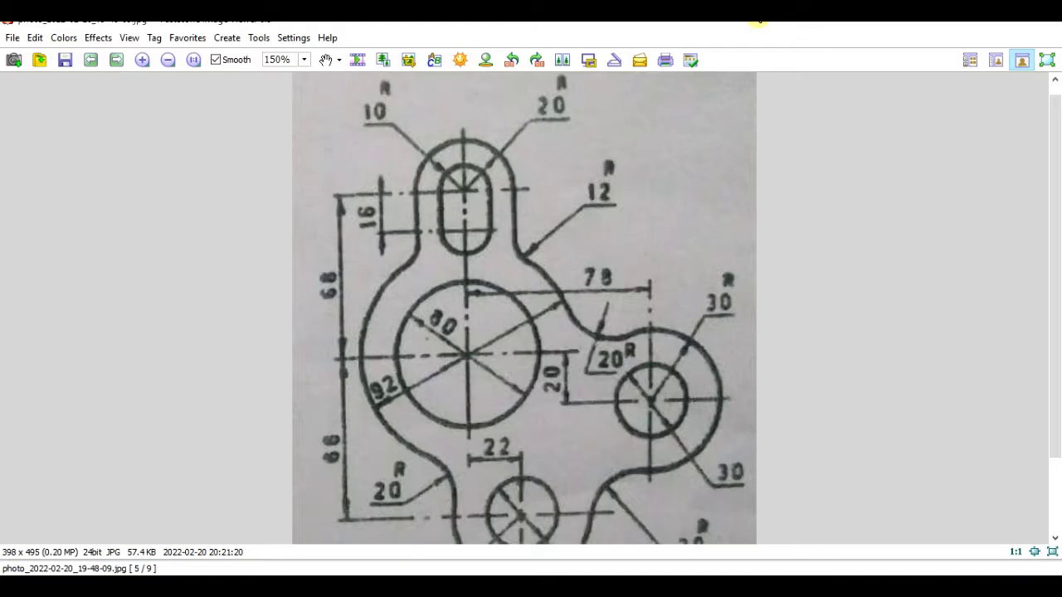
{"action": "scroll", "coordinate": [669, 342], "scroll_direction": "down", "scroll_amount": 3}
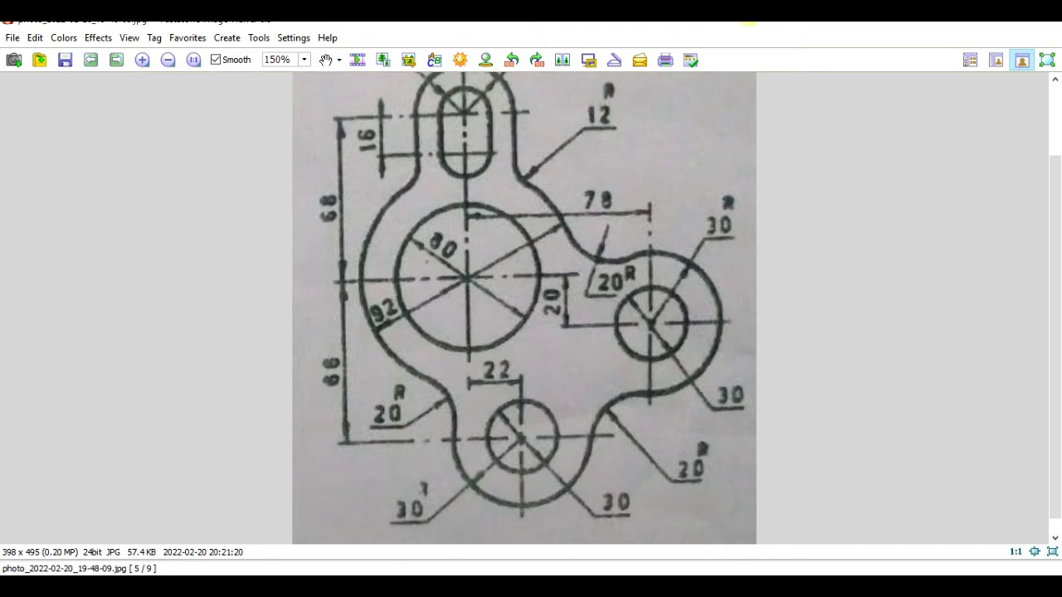
{"action": "key", "text": "alt+Tab"}
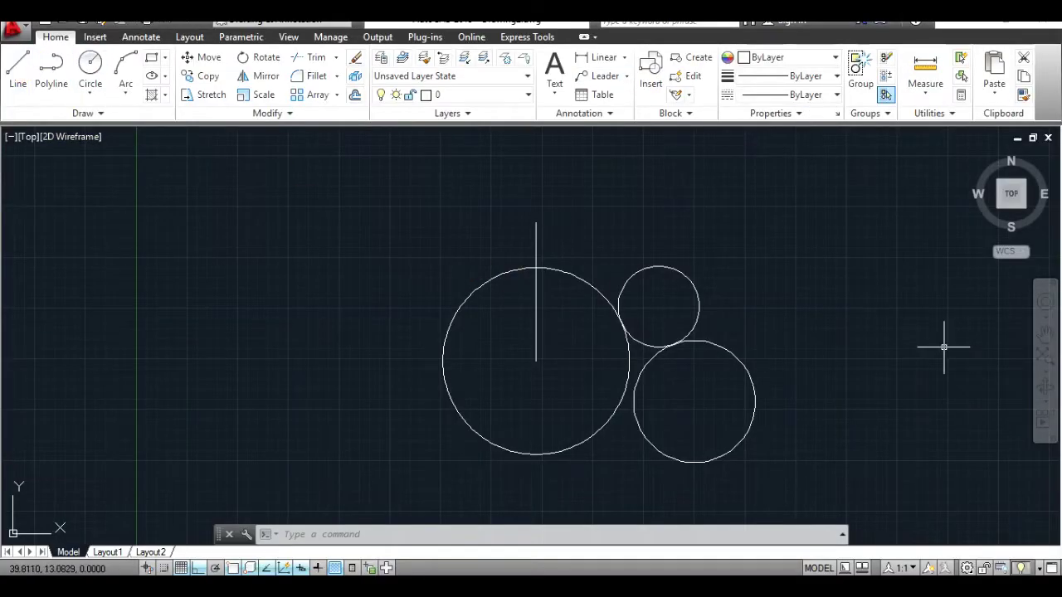
{"action": "left_click", "coordinate": [17, 71]}
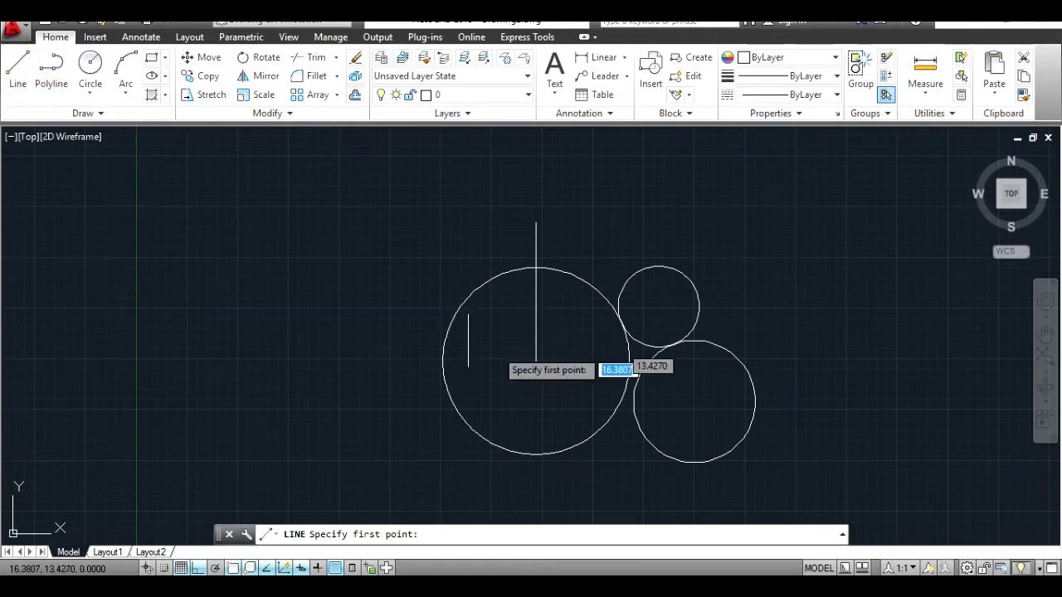
Draw a 6.8-unit line down from the big circle's centre and pan the view
{"action": "left_click", "coordinate": [536, 361]}
{"action": "type", "text": "6.8"}
{"action": "key", "text": "Return"}
{"action": "key", "text": "Return"}
{"action": "left_click", "coordinate": [1046, 333]}
{"action": "left_click_drag", "start_coordinate": [758, 299], "coordinate": [742, 332]}
{"action": "key", "text": "alt+Tab"}
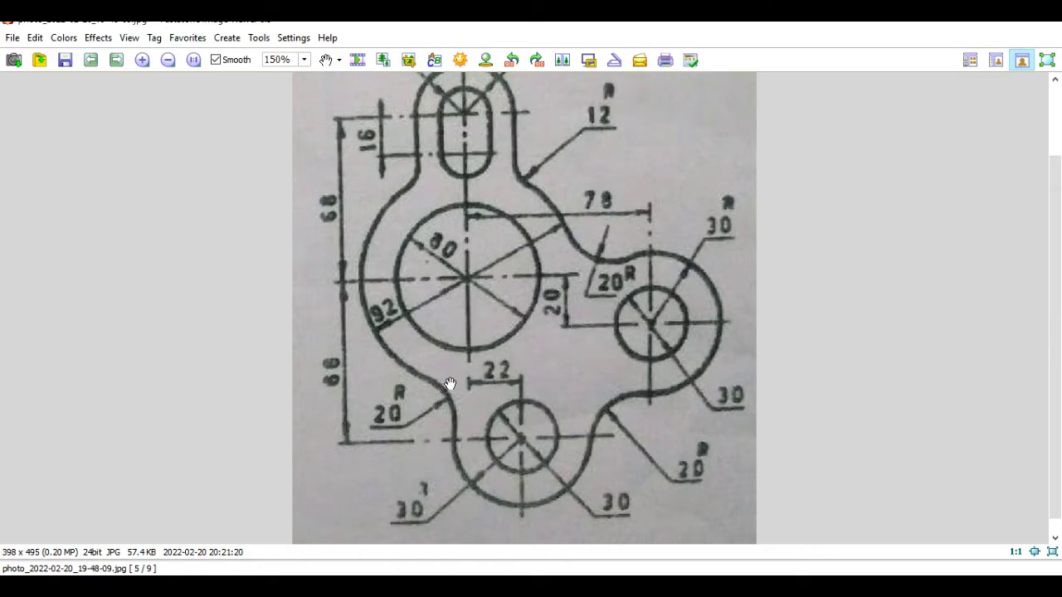
{"action": "key", "text": "alt+Tab"}
Draw a 2.2-unit horizontal line below the big circle
{"action": "left_click", "coordinate": [18, 70]}
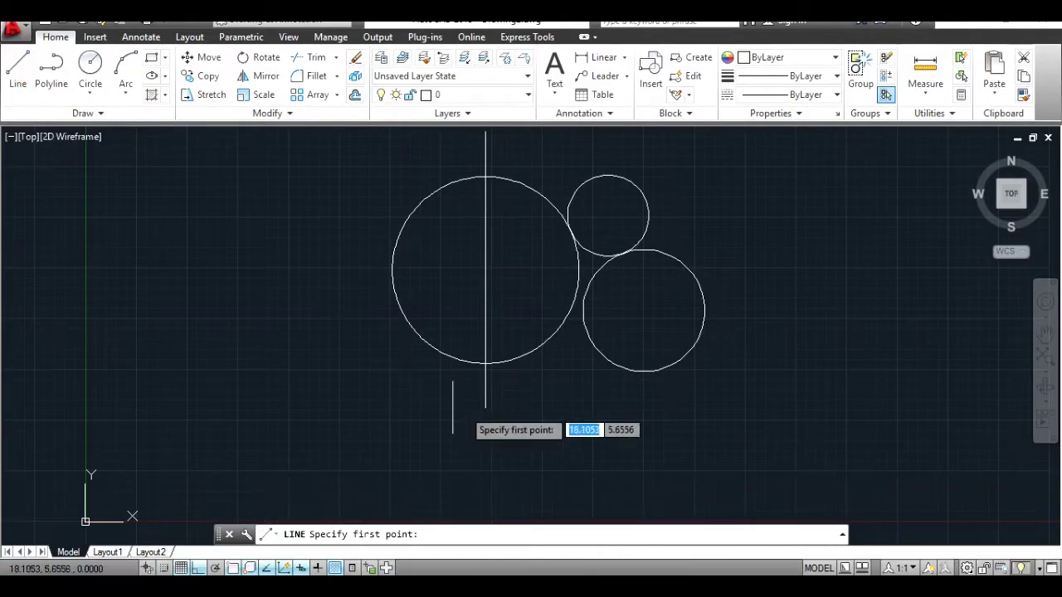
{"action": "left_click", "coordinate": [486, 408]}
{"action": "type", "text": "2.2"}
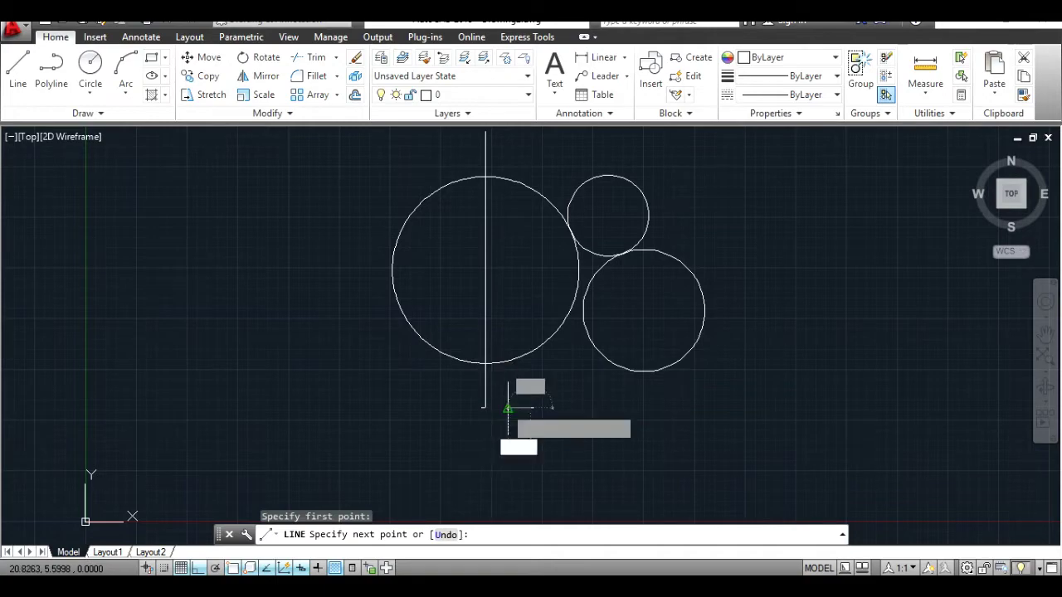
{"action": "key", "text": "Return"}
{"action": "left_click", "coordinate": [744, 75]}
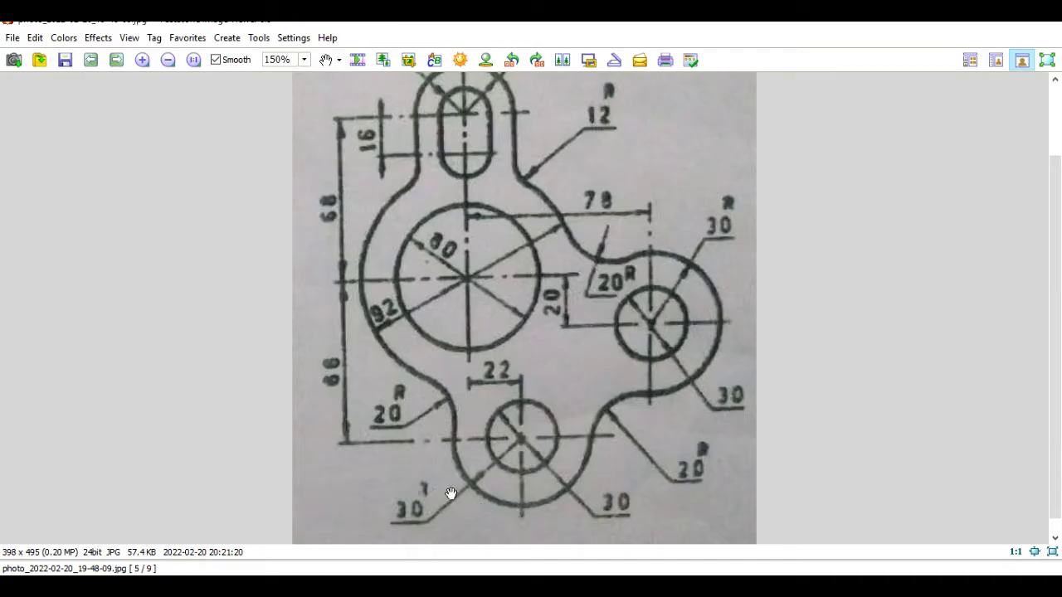
{"action": "key", "text": "alt+Tab"}
Draw a radius-3 circle at the 2.2 line's end
{"action": "left_click", "coordinate": [90, 71]}
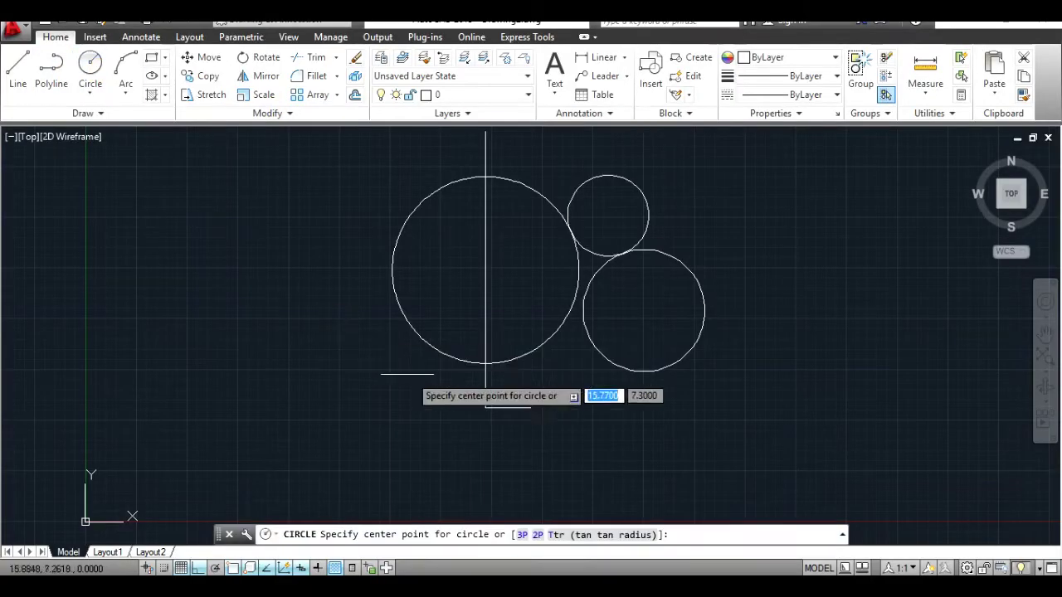
{"action": "left_click", "coordinate": [531, 407]}
{"action": "type", "text": "3"}
{"action": "key", "text": "Return"}
{"action": "key", "text": "Return"}
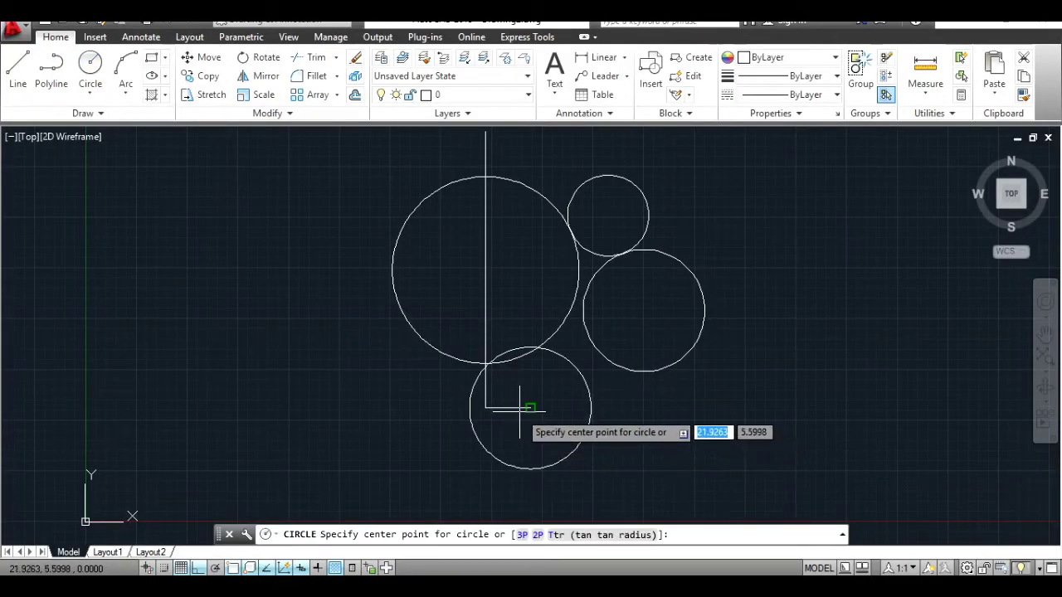
{"action": "key", "text": "Escape"}
Window-select and delete the short horizontal construction line
{"action": "left_click", "coordinate": [539, 385]}
{"action": "left_click", "coordinate": [498, 419]}
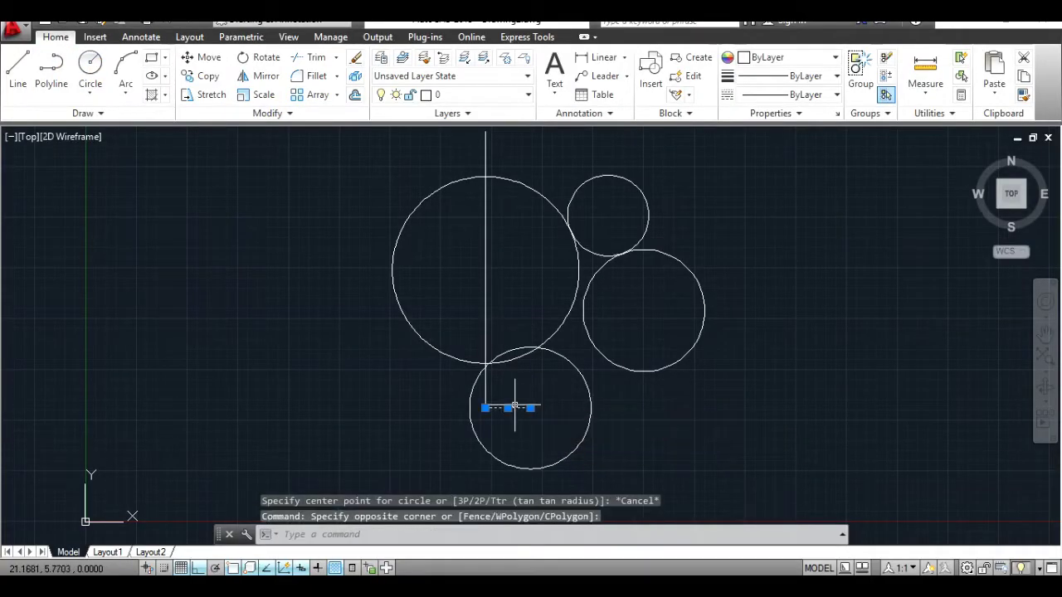
{"action": "key", "text": "Delete"}
{"action": "key", "text": "alt+Tab"}
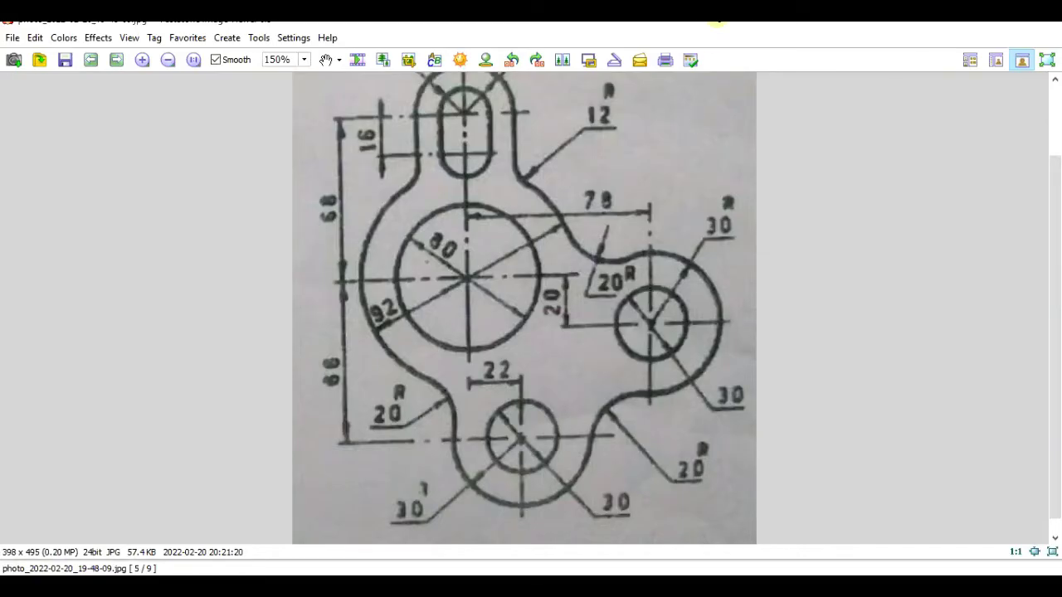
{"action": "key", "text": "alt+Tab"}
Draw a radius-5 helper circle concentric with the lower radius-3 circle
{"action": "left_click", "coordinate": [90, 73]}
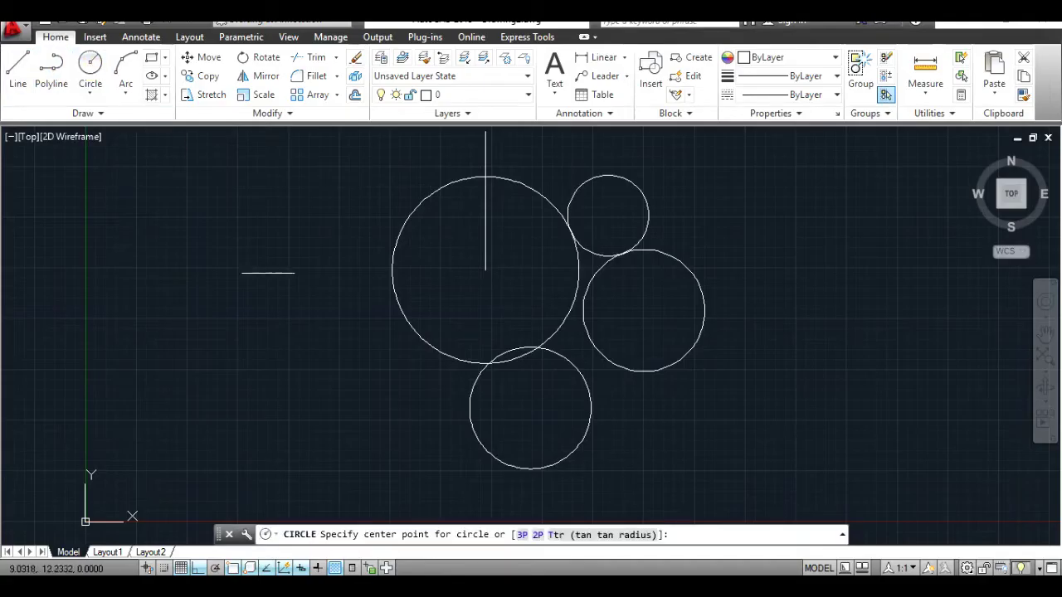
{"action": "left_click", "coordinate": [536, 405]}
{"action": "type", "text": "5"}
{"action": "key", "text": "Return"}
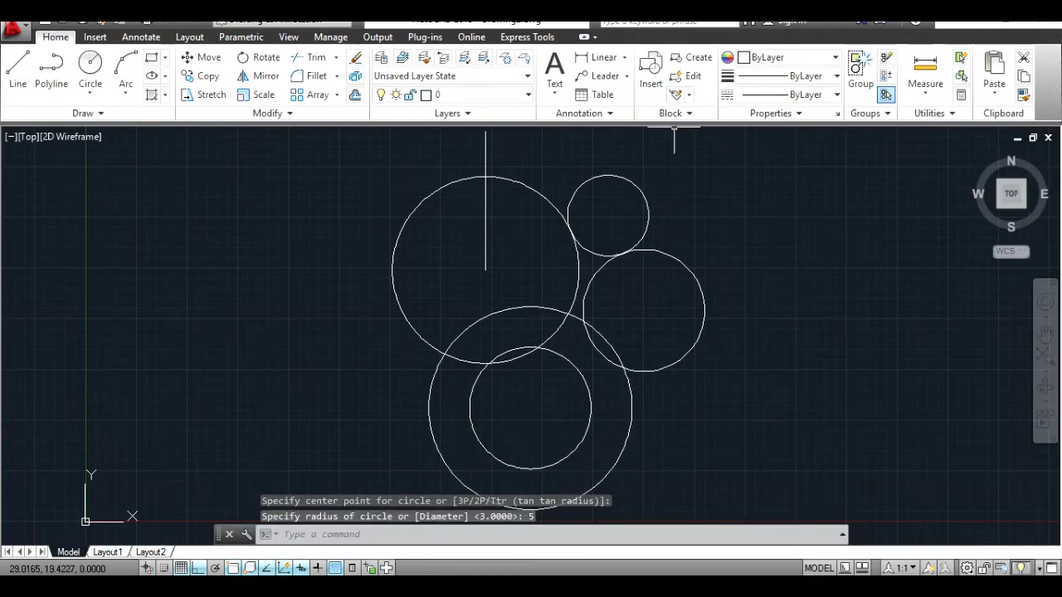
{"action": "key", "text": "alt+Tab"}
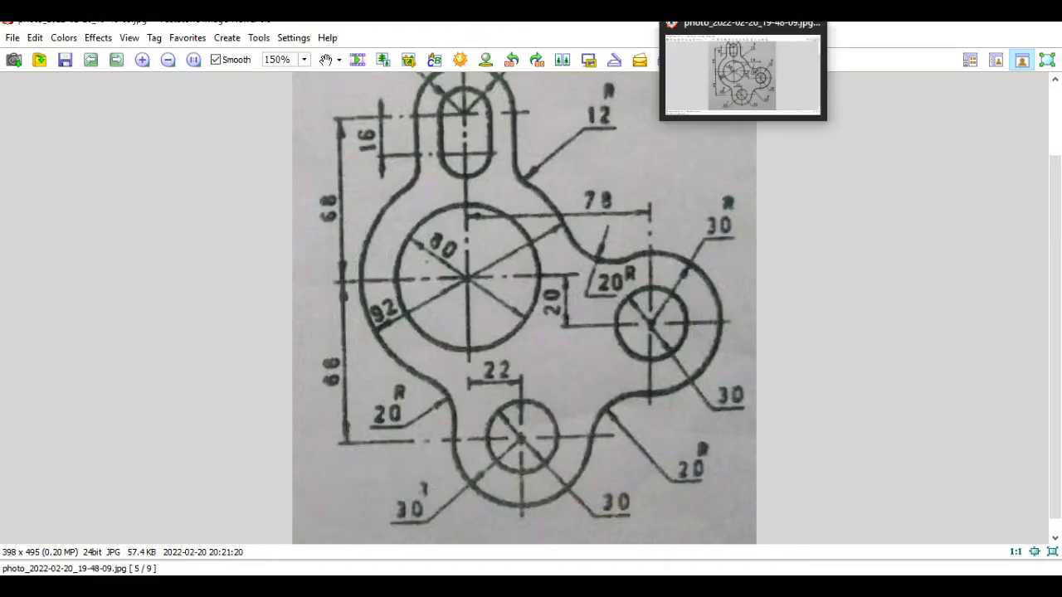
{"action": "key", "text": "alt+Tab"}
{"action": "key", "text": "alt+Tab"}
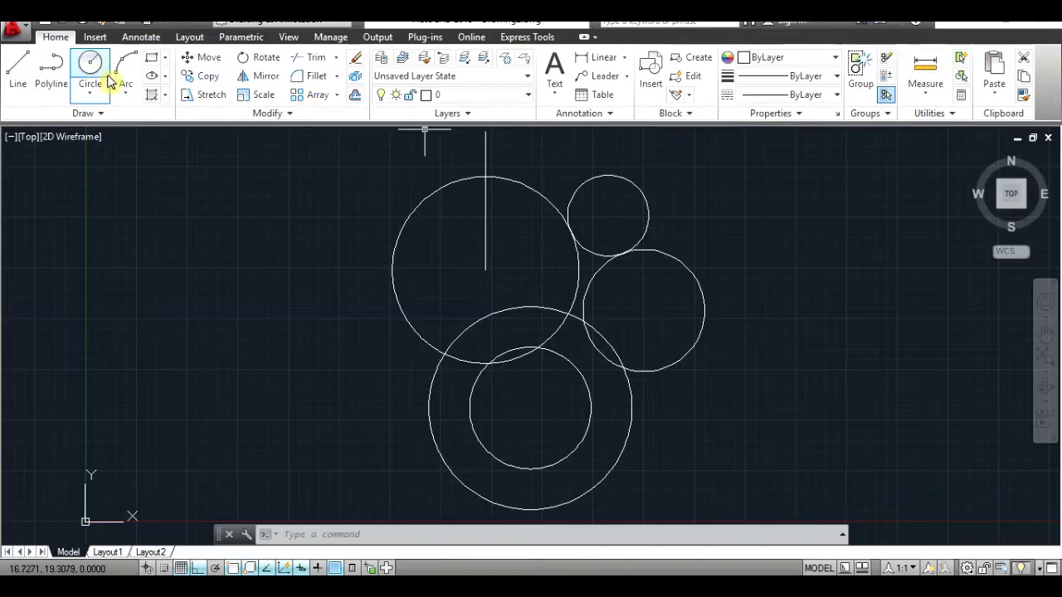
Draw a radius-6.6 helper circle around the main circle's centre
{"action": "left_click", "coordinate": [89, 66]}
{"action": "left_click", "coordinate": [486, 270]}
{"action": "type", "text": "6.6"}
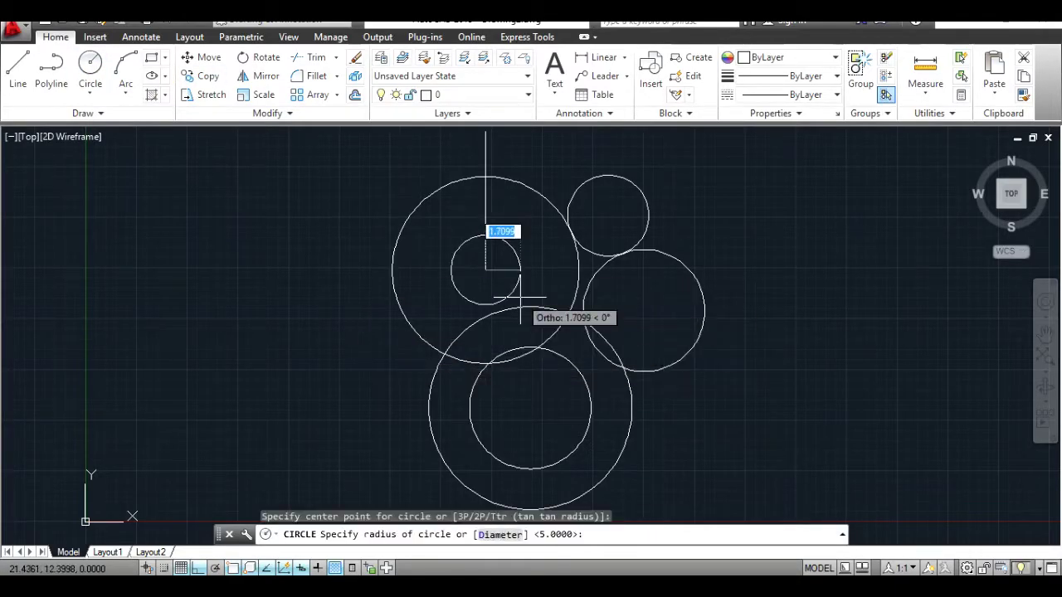
{"action": "key", "text": "Return"}
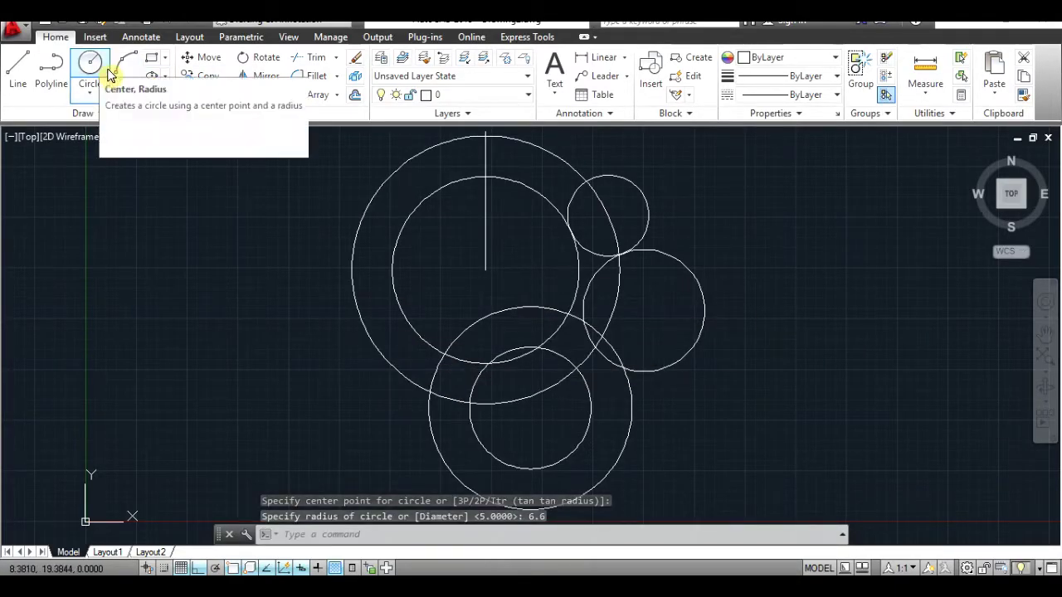
{"action": "left_click", "coordinate": [90, 66]}
{"action": "left_click", "coordinate": [431, 396]}
Place the radius-2 circle at the helper intersection and erase both helper circles
{"action": "type", "text": "2"}
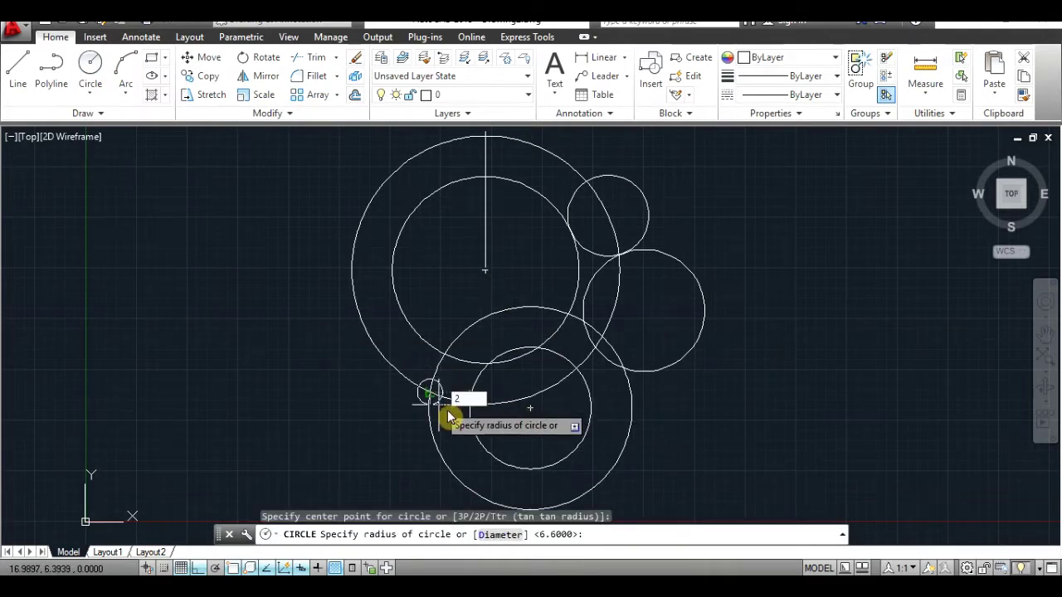
{"action": "key", "text": "Return"}
{"action": "left_click", "coordinate": [370, 337]}
{"action": "key", "text": "Delete"}
{"action": "left_click", "coordinate": [436, 450]}
{"action": "key", "text": "Delete"}
Select everything and trim the overlapping arc between the main and lower circles
{"action": "key", "text": "ctrl+a"}
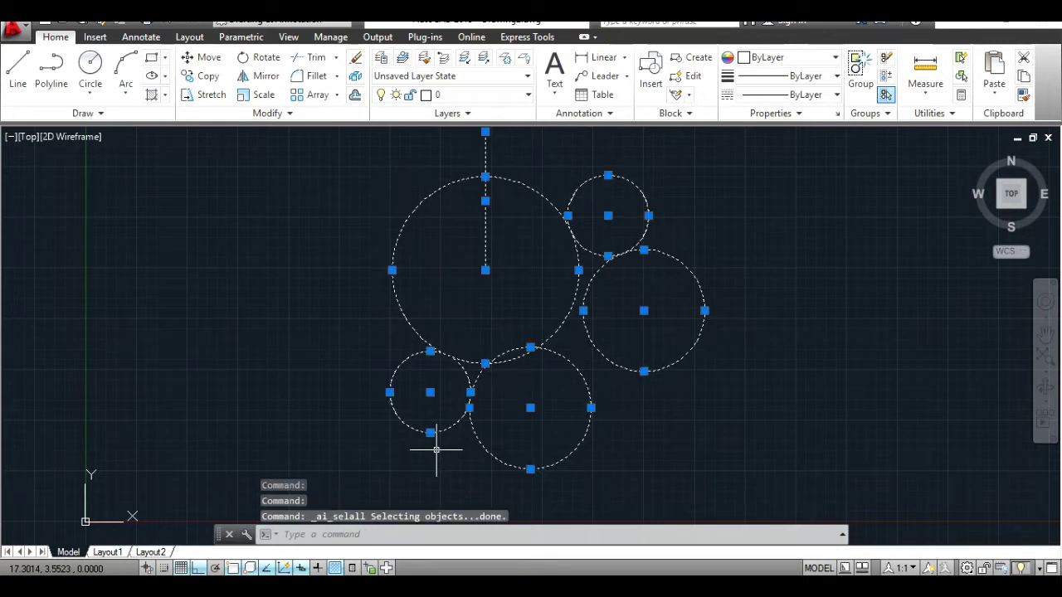
{"action": "left_click", "coordinate": [325, 67]}
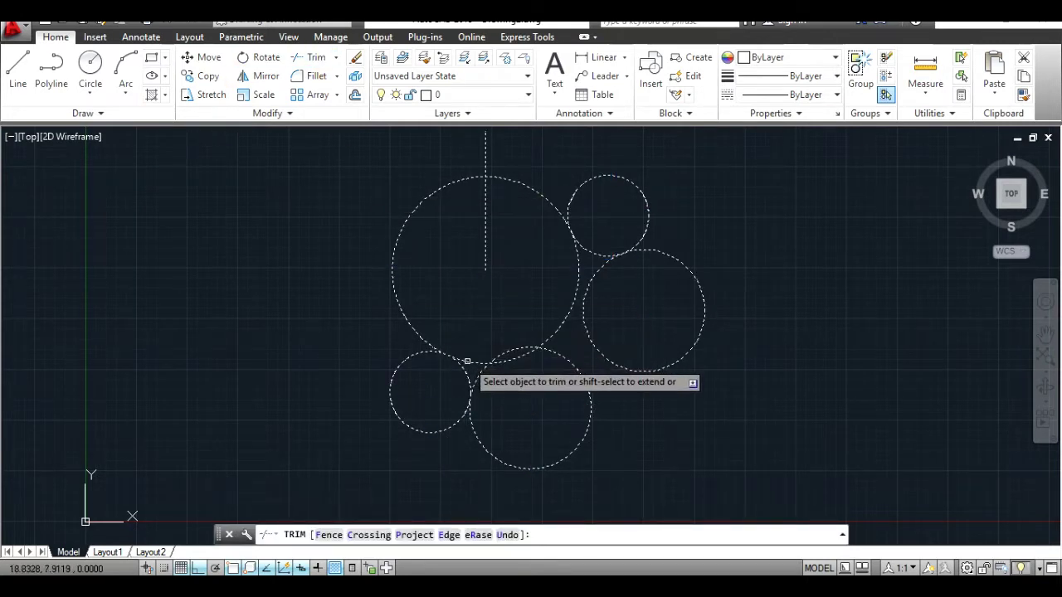
{"action": "left_click", "coordinate": [469, 359]}
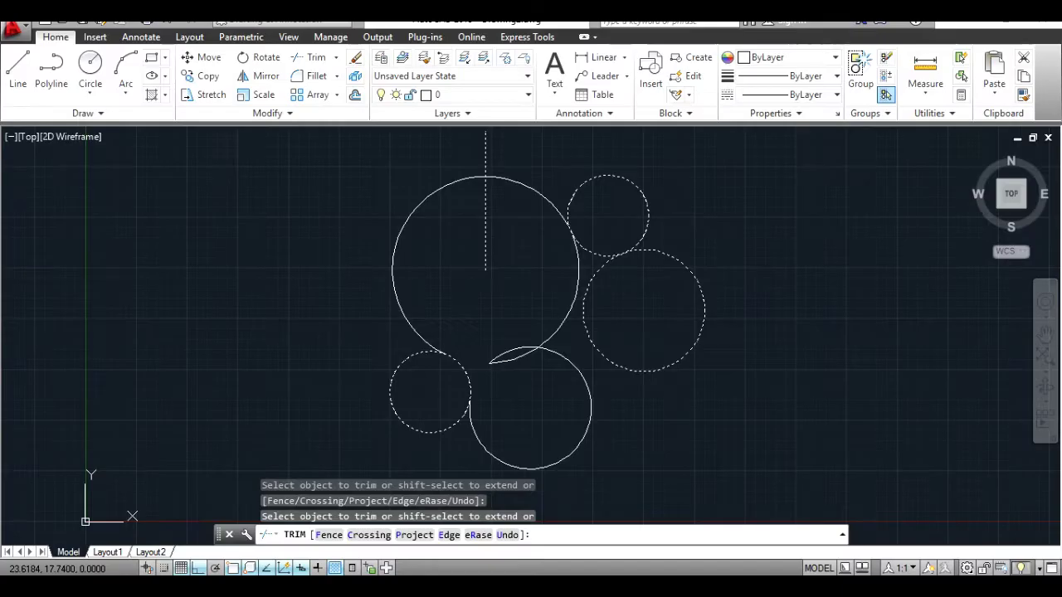
{"action": "key", "text": "alt+Tab"}
{"action": "key", "text": "alt+Tab"}
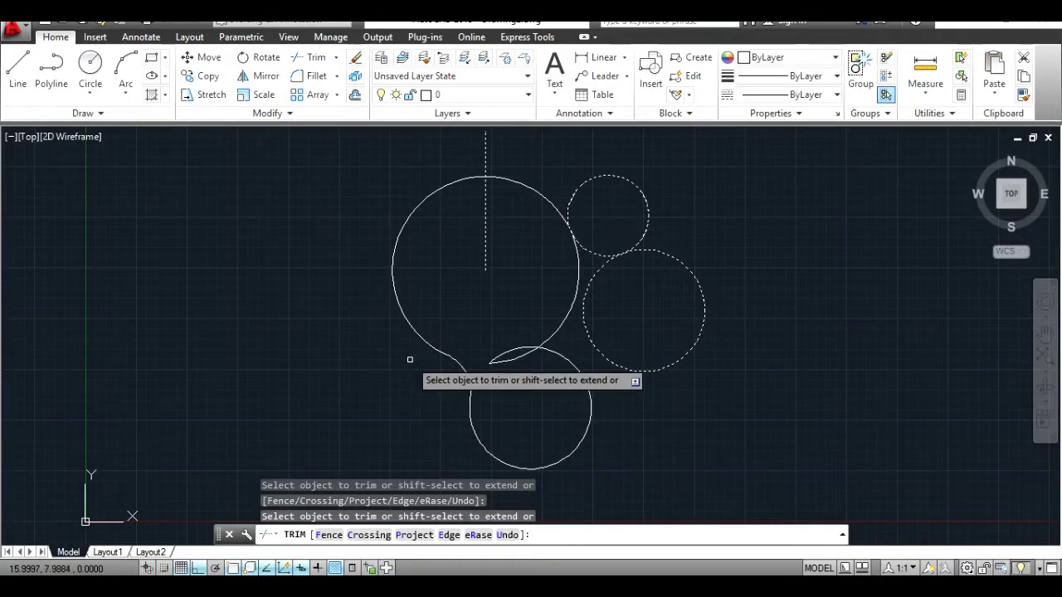
{"action": "key", "text": "alt+Tab"}
{"action": "key", "text": "alt+Tab"}
{"action": "key", "text": "alt+Tab"}
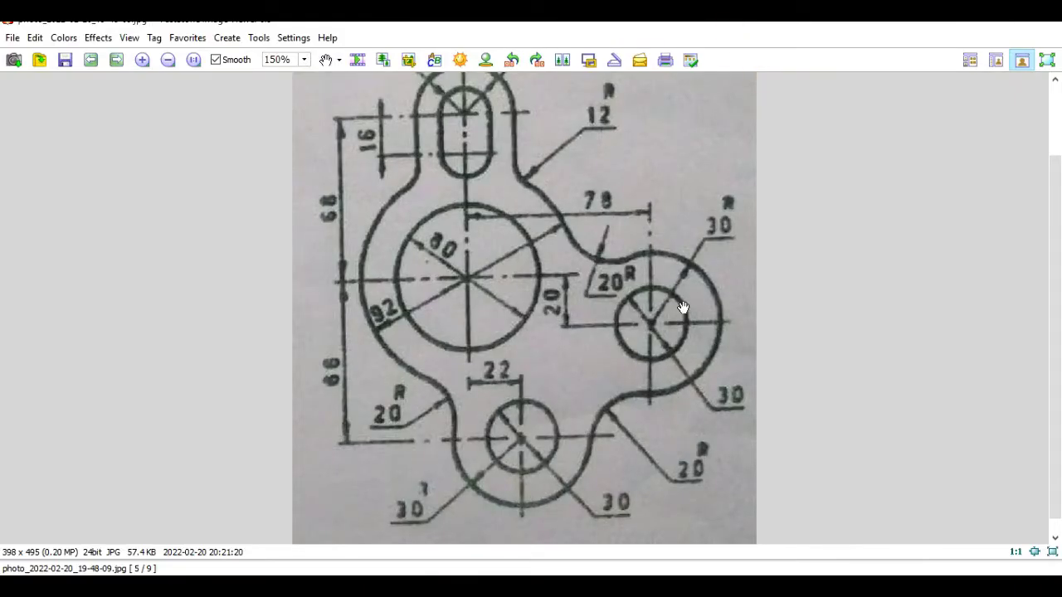
{"action": "key", "text": "alt+Tab"}
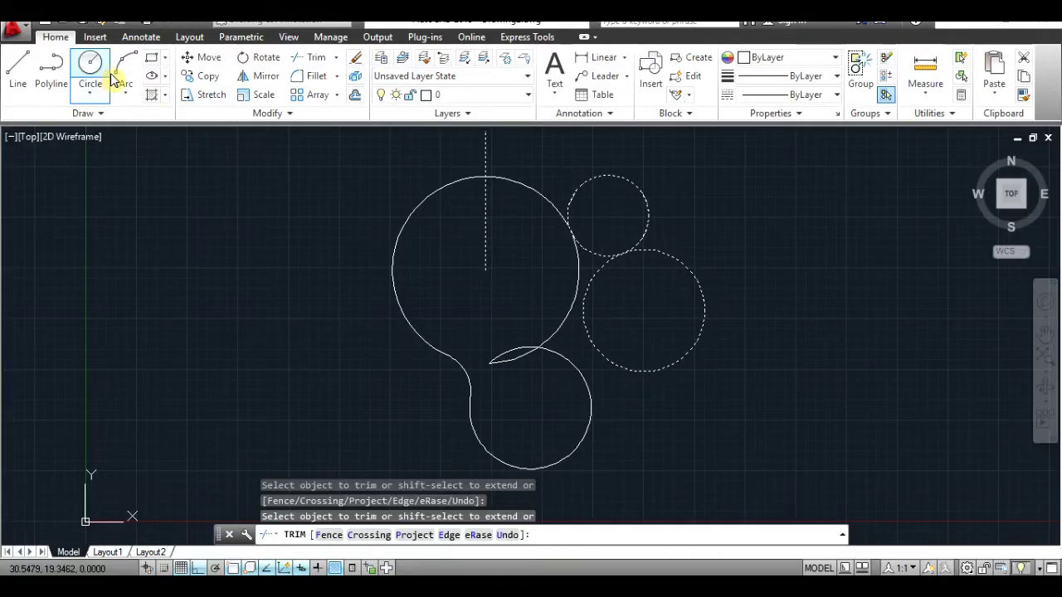
{"action": "left_click", "coordinate": [90, 70]}
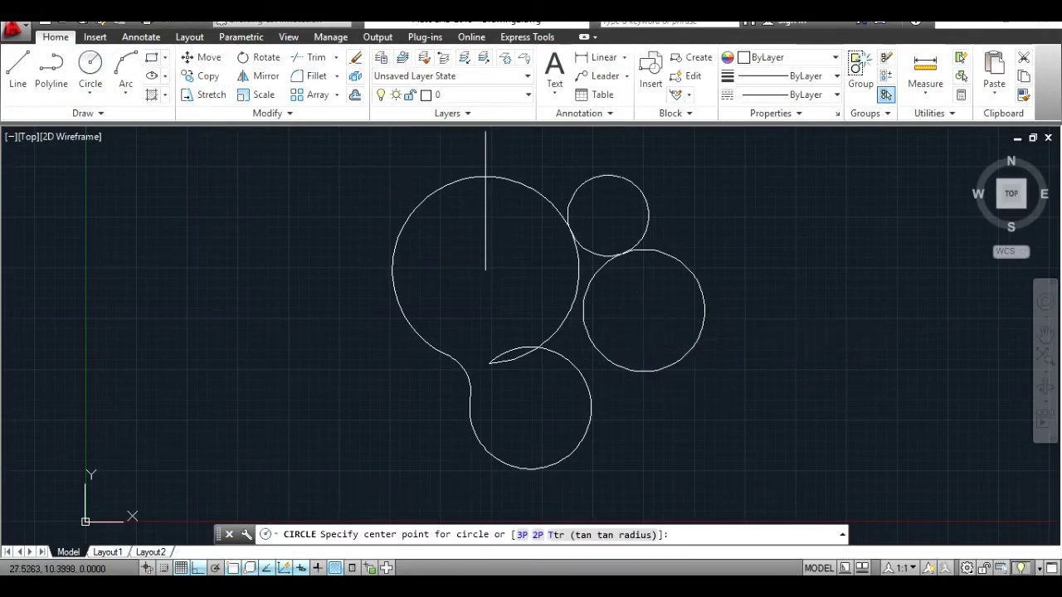
Draw radius-5 helper circles on the right and lower circles' centres
{"action": "left_click", "coordinate": [644, 311]}
{"action": "type", "text": "5"}
{"action": "key", "text": "Return"}
{"action": "left_click", "coordinate": [90, 71]}
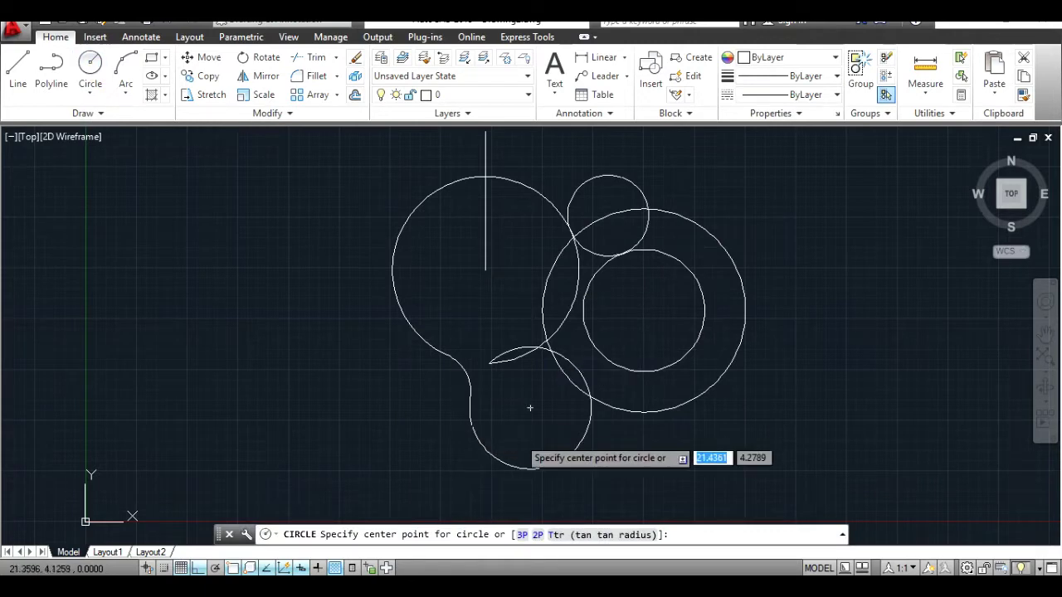
{"action": "left_click", "coordinate": [530, 406]}
{"action": "type", "text": "5"}
{"action": "key", "text": "Return"}
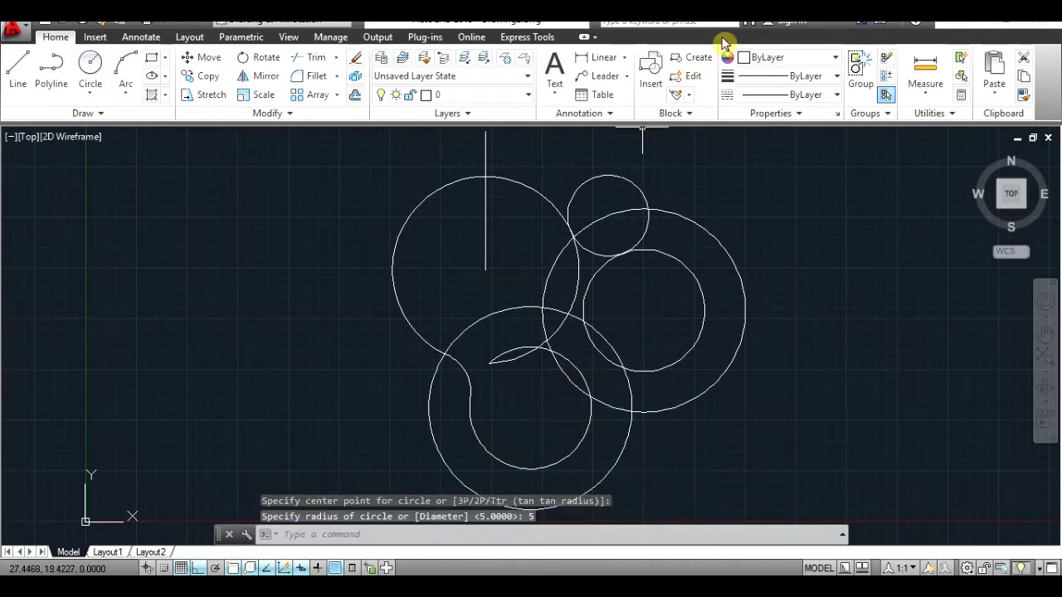
{"action": "key", "text": "alt+Tab"}
{"action": "key", "text": "alt+Tab"}
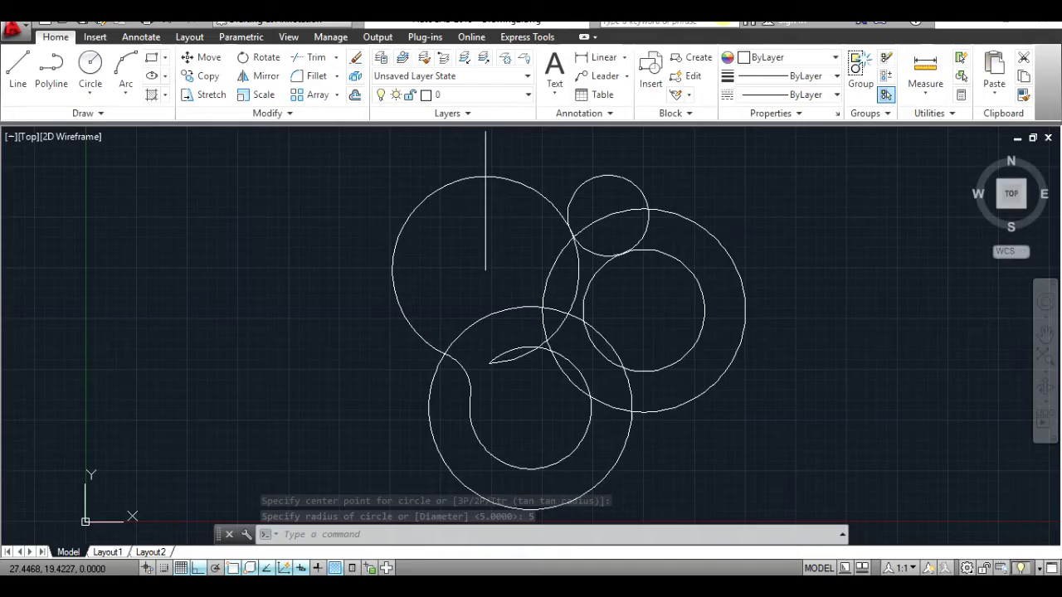
Draw a radius-2 circle at their intersection, delete the helpers, and start TRIM on everything
{"action": "left_click", "coordinate": [90, 71]}
{"action": "left_click", "coordinate": [632, 412]}
{"action": "type", "text": "2"}
{"action": "key", "text": "Return"}
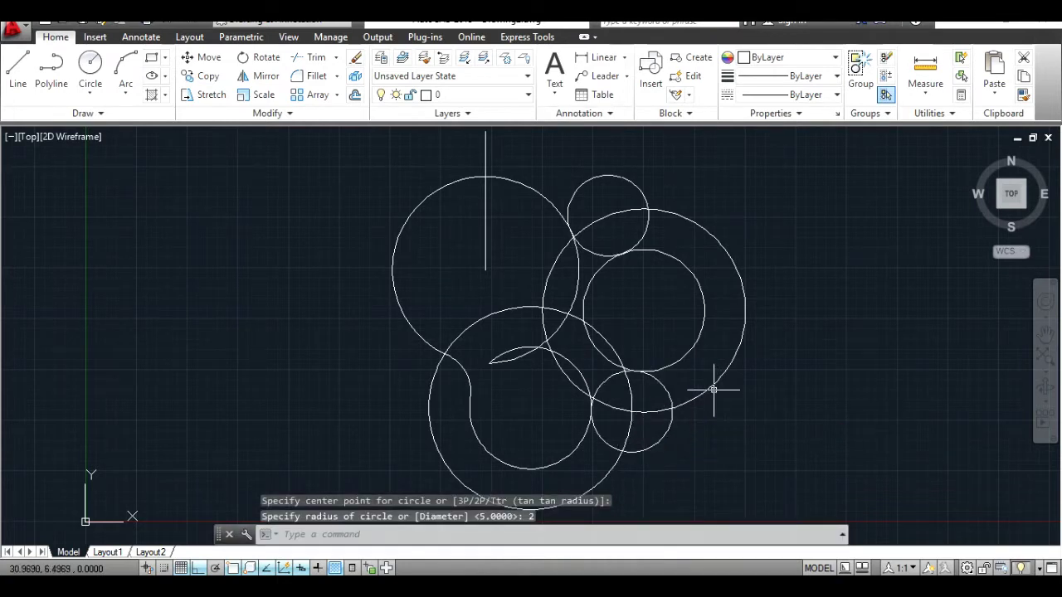
{"action": "left_click", "coordinate": [712, 389]}
{"action": "key", "text": "Delete"}
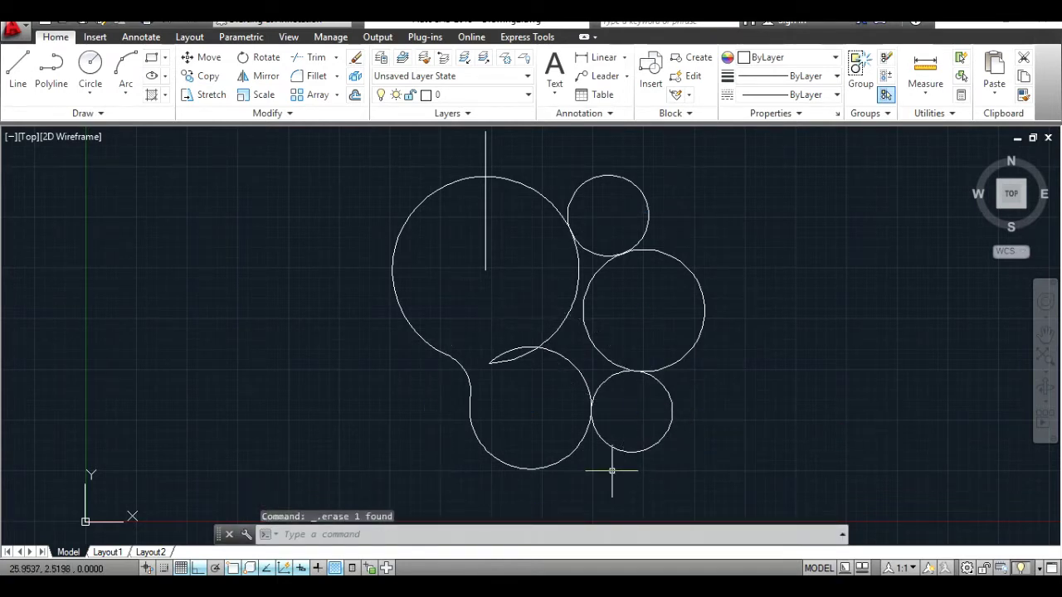
{"action": "key", "text": "ctrl+a"}
{"action": "left_click", "coordinate": [309, 57]}
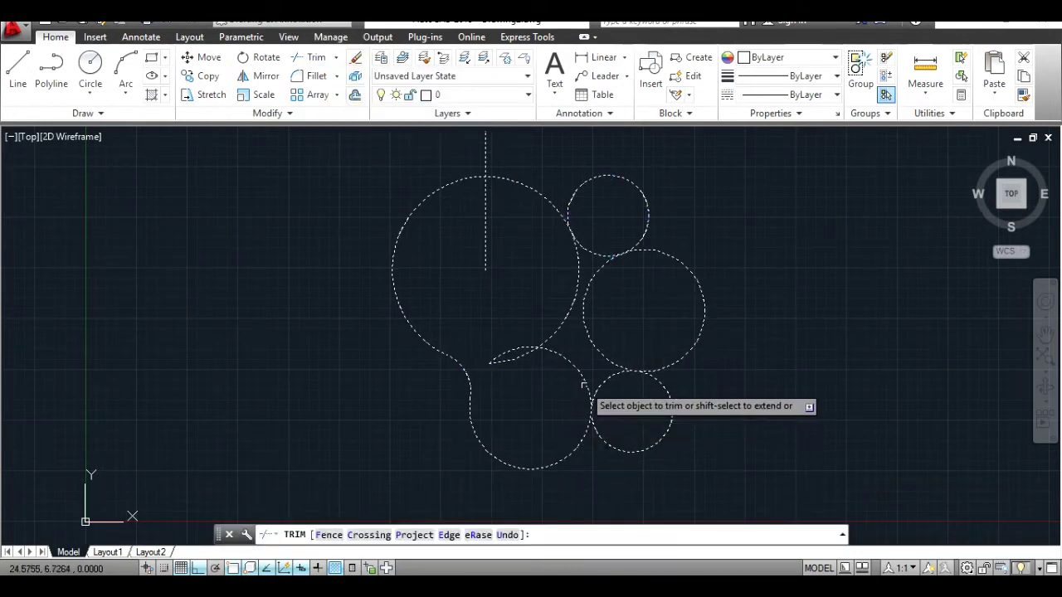
Trim the overlapping arcs of the lower, small, right and main circles
{"action": "left_click", "coordinate": [586, 385]}
{"action": "left_click", "coordinate": [595, 434]}
{"action": "left_click", "coordinate": [602, 356]}
{"action": "left_click", "coordinate": [577, 255]}
{"action": "left_click", "coordinate": [531, 344]}
{"action": "key", "text": "Escape"}
Window-select and delete the two leftover arc pieces, then check the reference image
{"action": "left_click", "coordinate": [570, 325]}
{"action": "left_click", "coordinate": [488, 381]}
{"action": "key", "text": "Delete"}
{"action": "key", "text": "alt+Tab"}
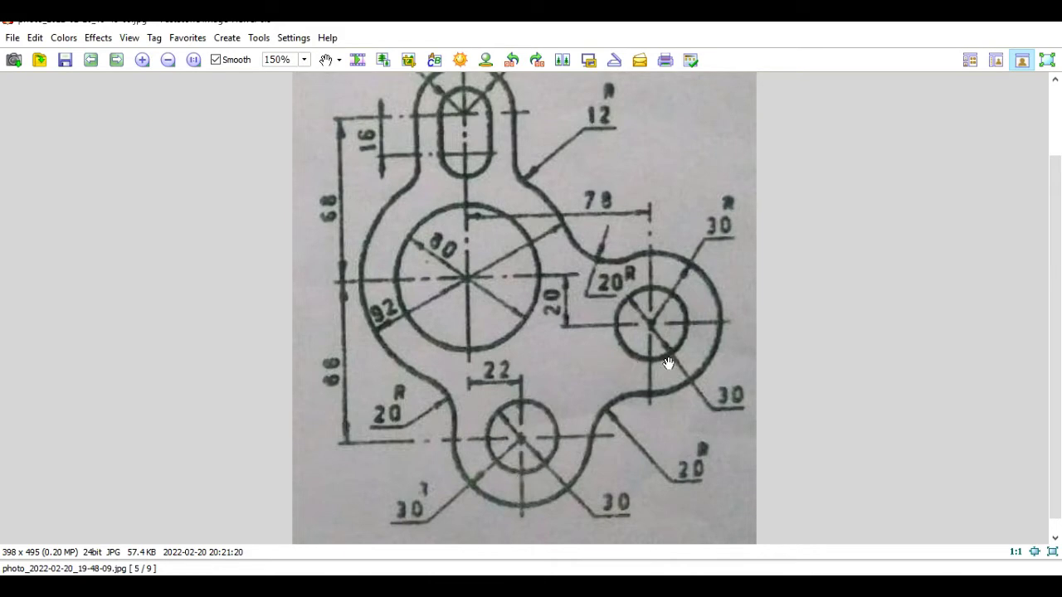
{"action": "key", "text": "alt+Tab"}
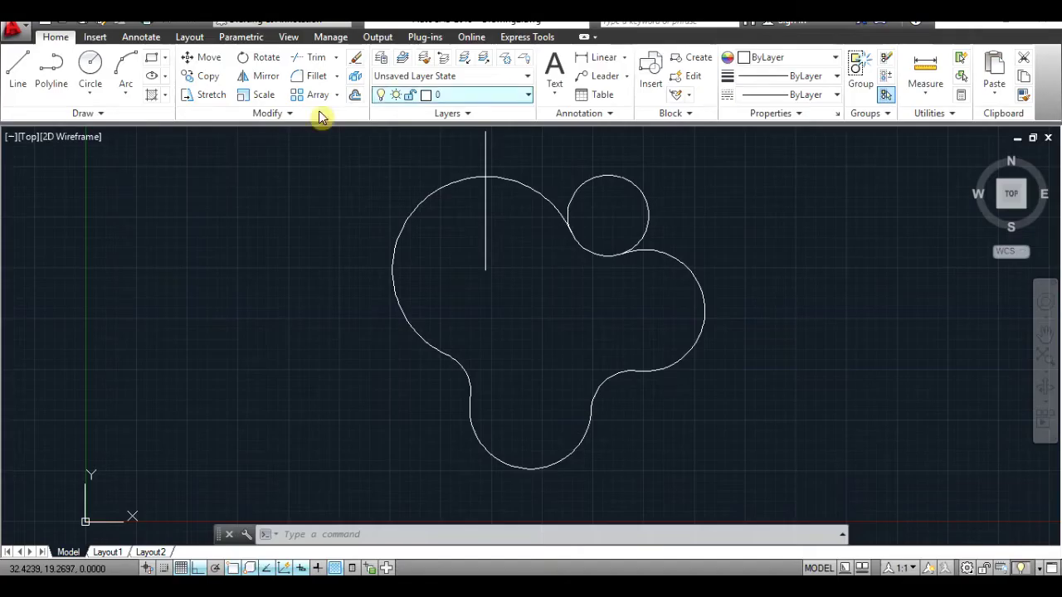
Draw radius-1.5 hole circles at the right and lower boss centres
{"action": "left_click", "coordinate": [90, 70]}
{"action": "left_click", "coordinate": [644, 311]}
{"action": "type", "text": "1.5"}
{"action": "key", "text": "Return"}
{"action": "left_click", "coordinate": [90, 66]}
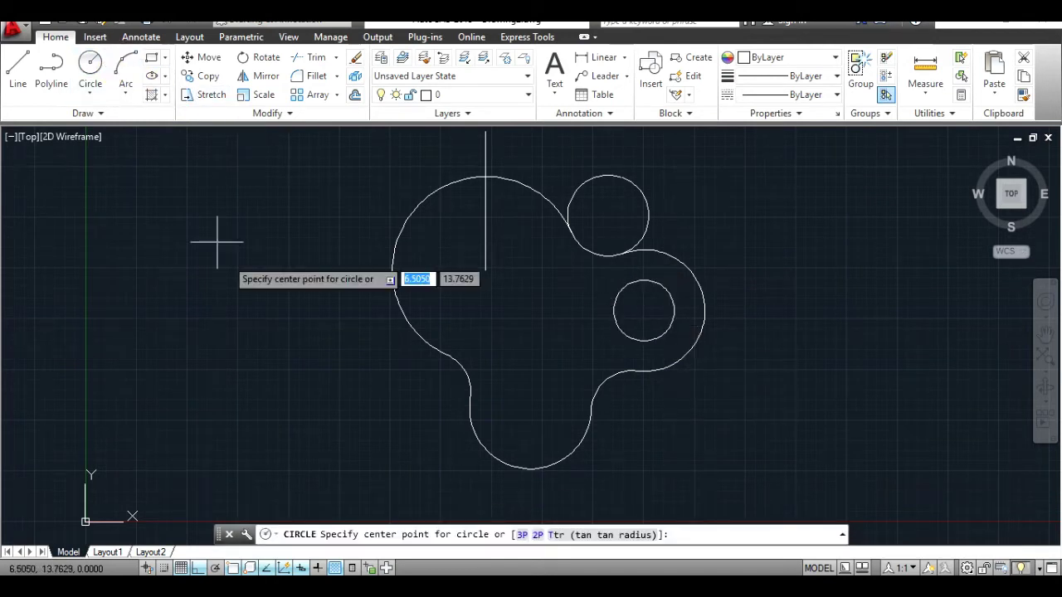
{"action": "left_click", "coordinate": [535, 412]}
{"action": "type", "text": "1.5"}
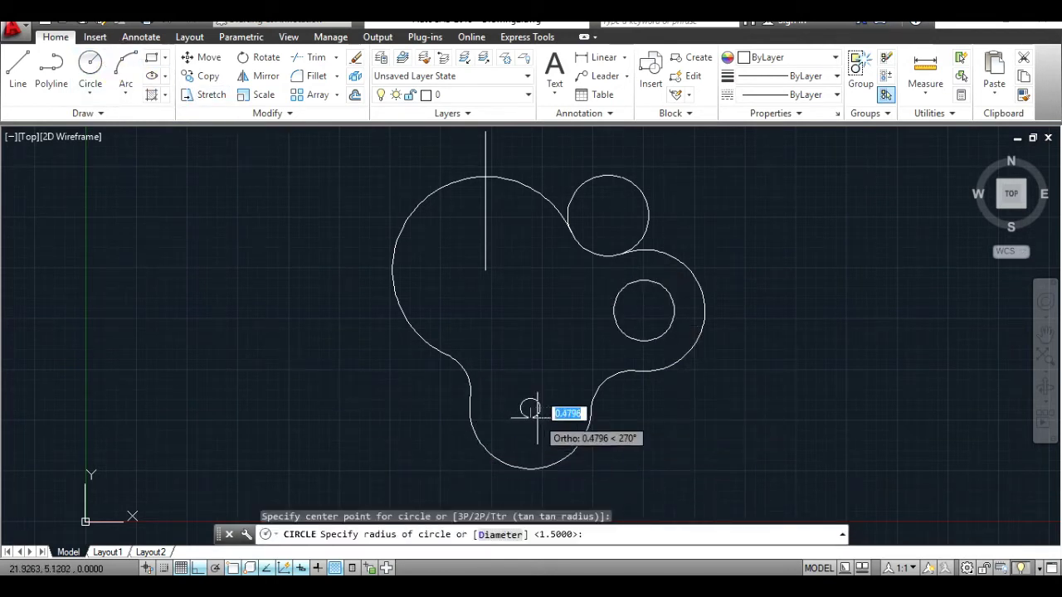
{"action": "key", "text": "Return"}
Pan the drawing lower, start and cancel a trim on all objects, then view the reference image
{"action": "left_click", "coordinate": [1055, 346]}
{"action": "left_click_drag", "start_coordinate": [726, 205], "coordinate": [727, 295]}
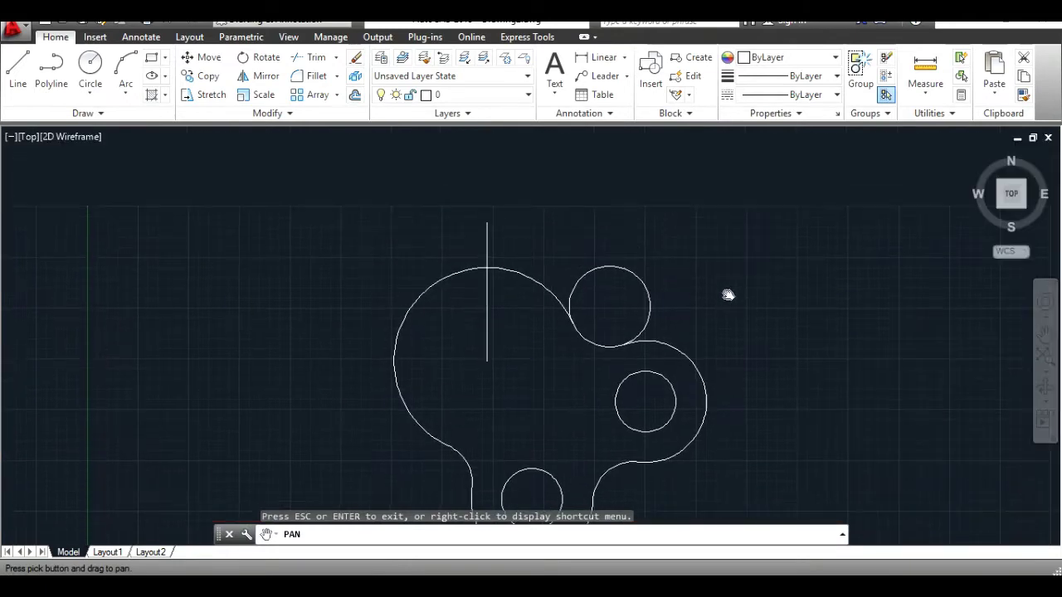
{"action": "key", "text": "Escape"}
{"action": "key", "text": "ctrl+a"}
{"action": "left_click", "coordinate": [307, 57]}
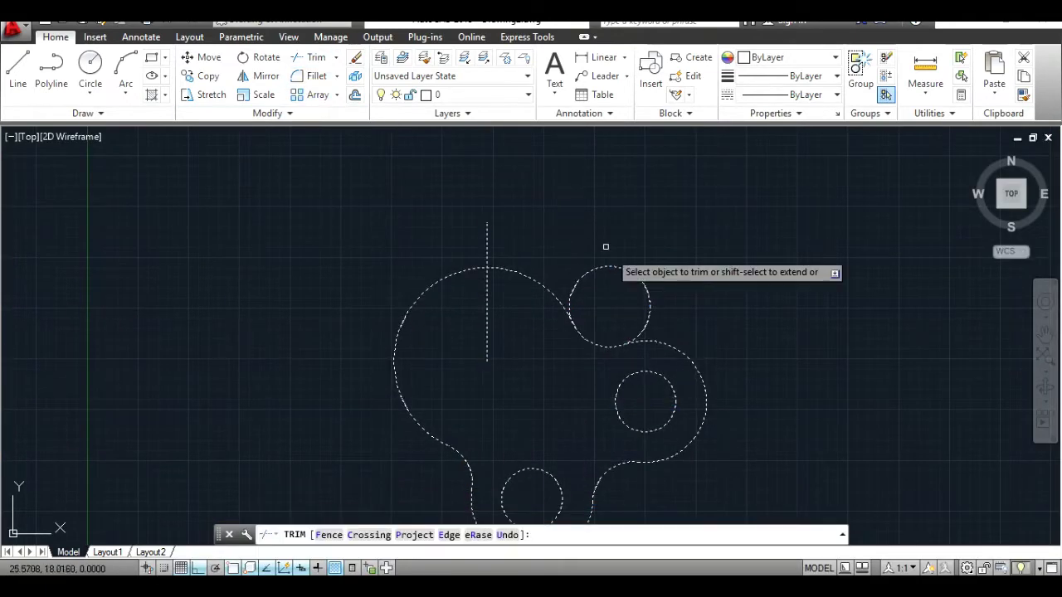
{"action": "key", "text": "Escape"}
{"action": "key", "text": "alt+Tab"}
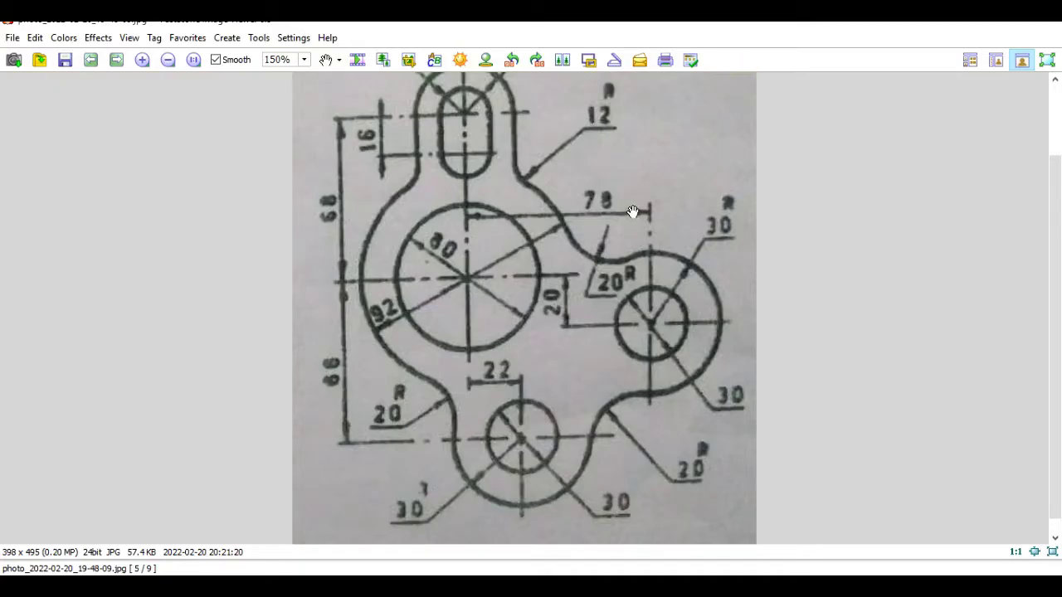
Inspect the lug dimensions on the reference photo, then return to the AutoCAD drawing
{"action": "left_click_drag", "start_coordinate": [632, 212], "coordinate": [668, 268]}
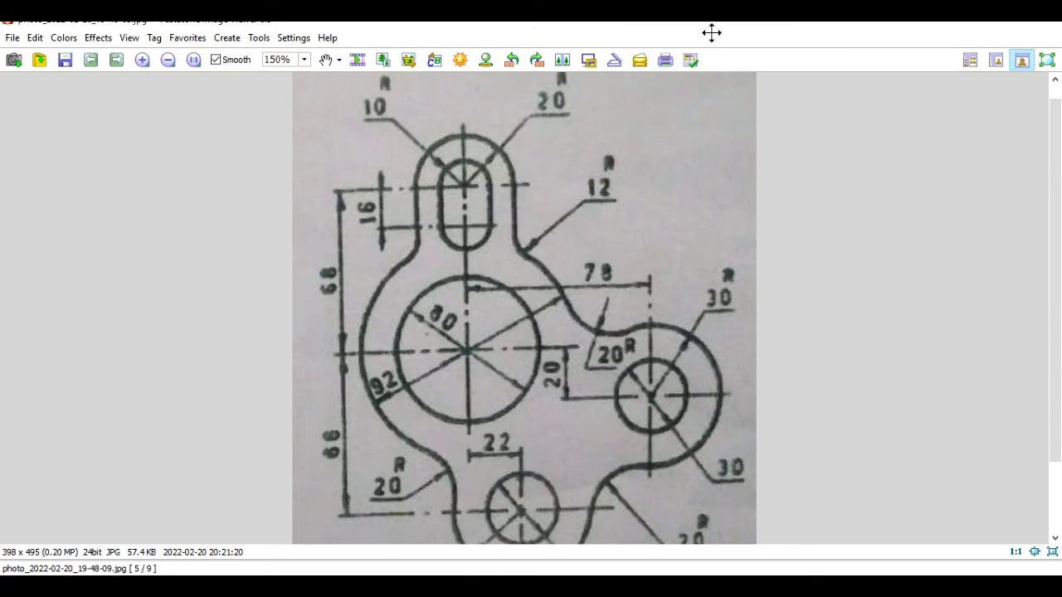
{"action": "scroll", "coordinate": [558, 149], "scroll_direction": "up", "scroll_amount": 1}
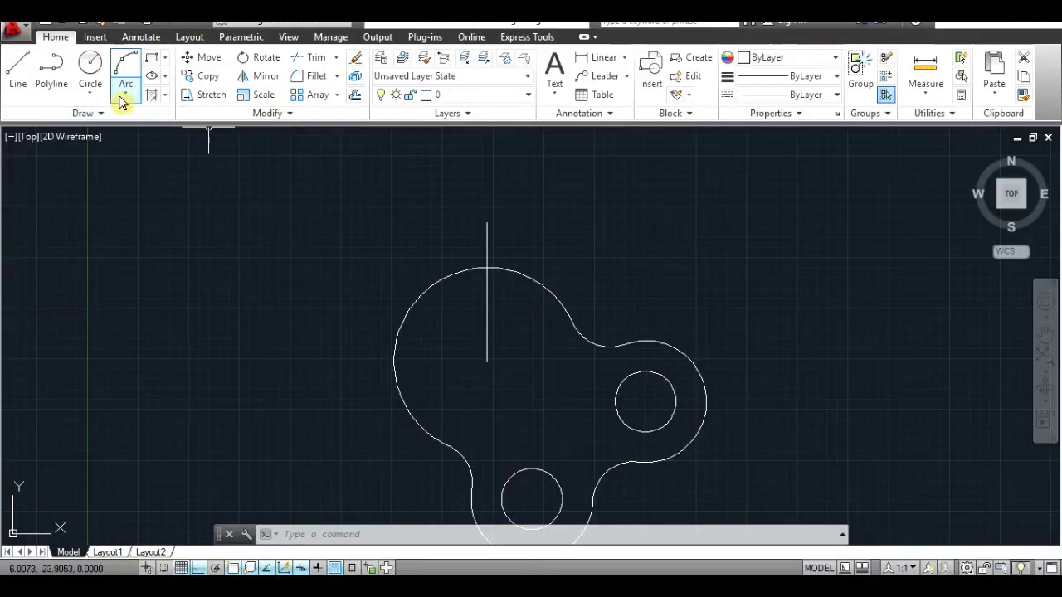
{"action": "left_click", "coordinate": [90, 83]}
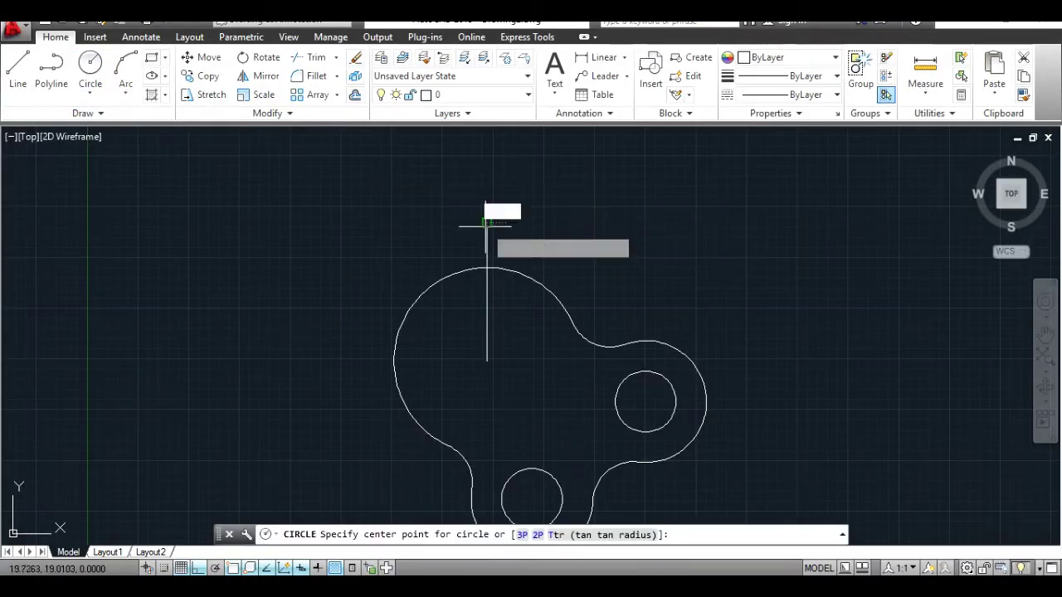
Draw a radius-2 lug circle above the outline and compare with the reference sketch
{"action": "left_click", "coordinate": [487, 222]}
{"action": "type", "text": "2"}
{"action": "key", "text": "Return"}
{"action": "key", "text": "alt+Tab"}
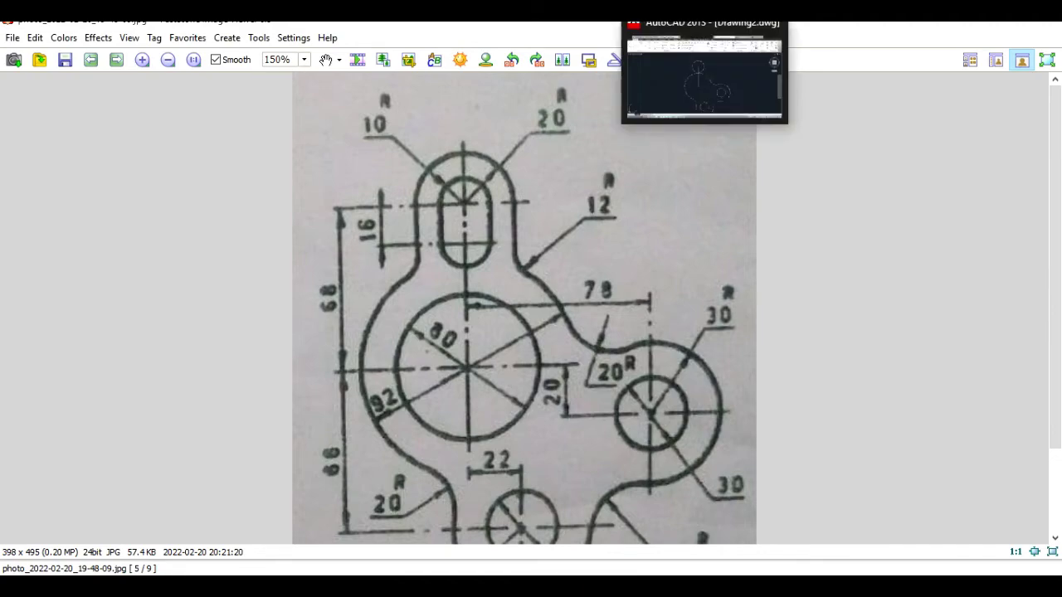
{"action": "left_click", "coordinate": [704, 79]}
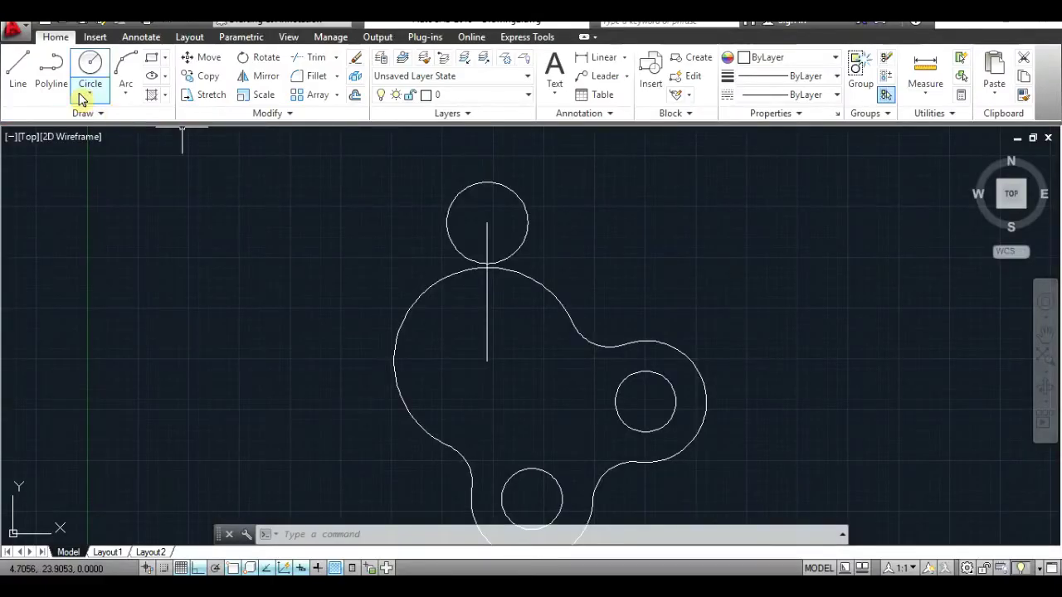
Delete the stray vertical line and check the reference sketch again
{"action": "left_click", "coordinate": [17, 71]}
{"action": "key", "text": "Escape"}
{"action": "left_click", "coordinate": [487, 307]}
{"action": "key", "text": "Delete"}
{"action": "key", "text": "alt+Tab"}
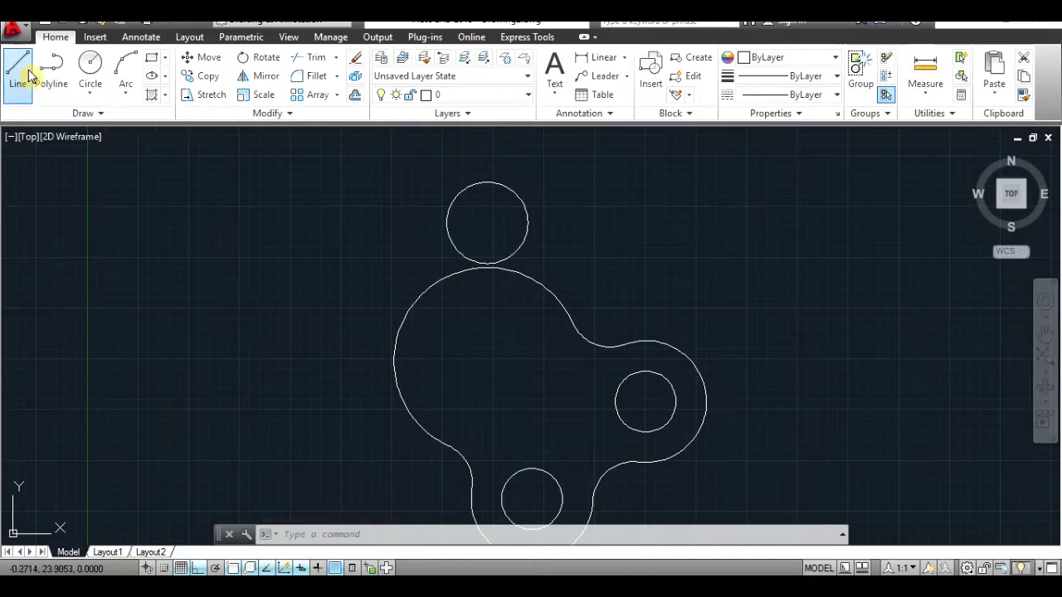
Draw a 1.6-long vertical line down from the lug circle's centre
{"action": "left_click", "coordinate": [20, 70]}
{"action": "left_click", "coordinate": [487, 223]}
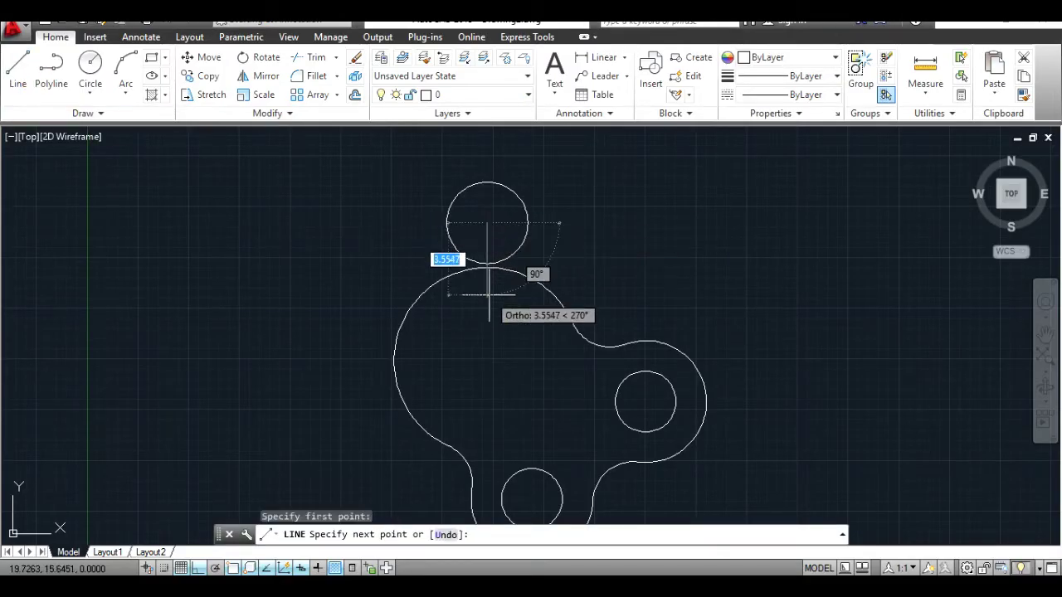
{"action": "key", "text": "Return"}
{"action": "key", "text": "Return"}
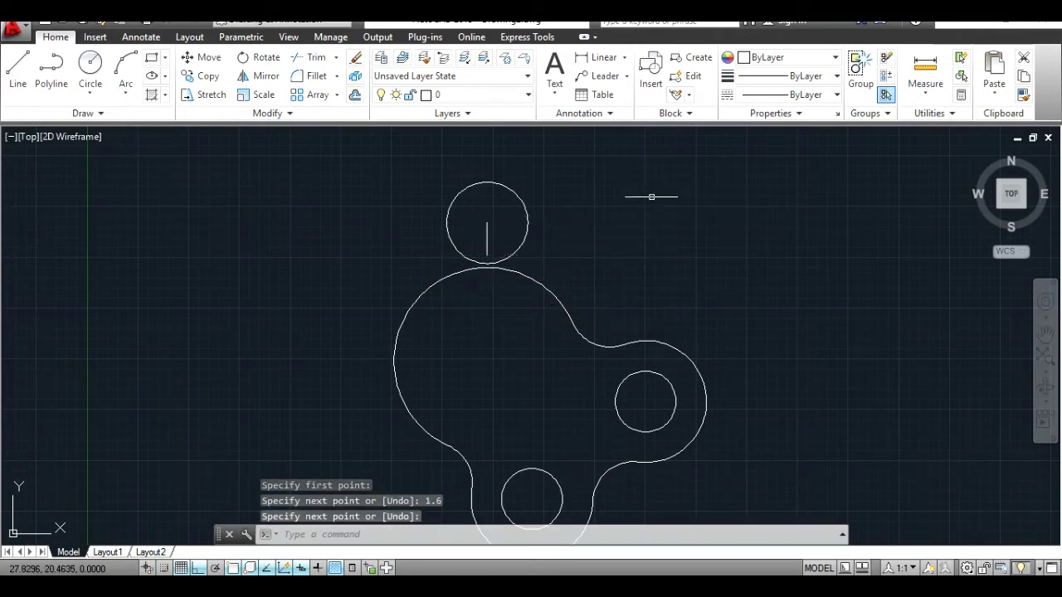
{"action": "left_click", "coordinate": [695, 80]}
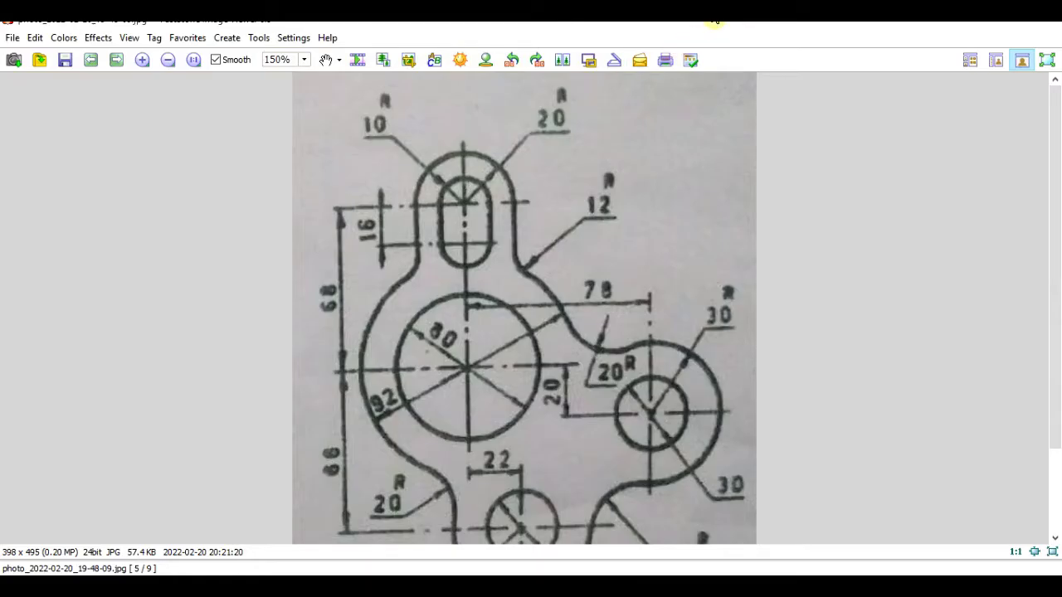
{"action": "left_click", "coordinate": [713, 22]}
Zoom and pan to the lug, then draw a radius-1 circle at the line's top end
{"action": "scroll", "coordinate": [451, 290], "scroll_direction": "up", "scroll_amount": 3}
{"action": "type", "text": "p"}
{"action": "key", "text": "Return"}
{"action": "scroll", "coordinate": [612, 331], "scroll_direction": "up", "scroll_amount": 2}
{"action": "left_click_drag", "start_coordinate": [613, 331], "coordinate": [663, 334]}
{"action": "left_click", "coordinate": [93, 73]}
{"action": "left_click", "coordinate": [497, 250]}
{"action": "type", "text": "1"}
{"action": "key", "text": "Return"}
{"action": "left_click", "coordinate": [108, 73]}
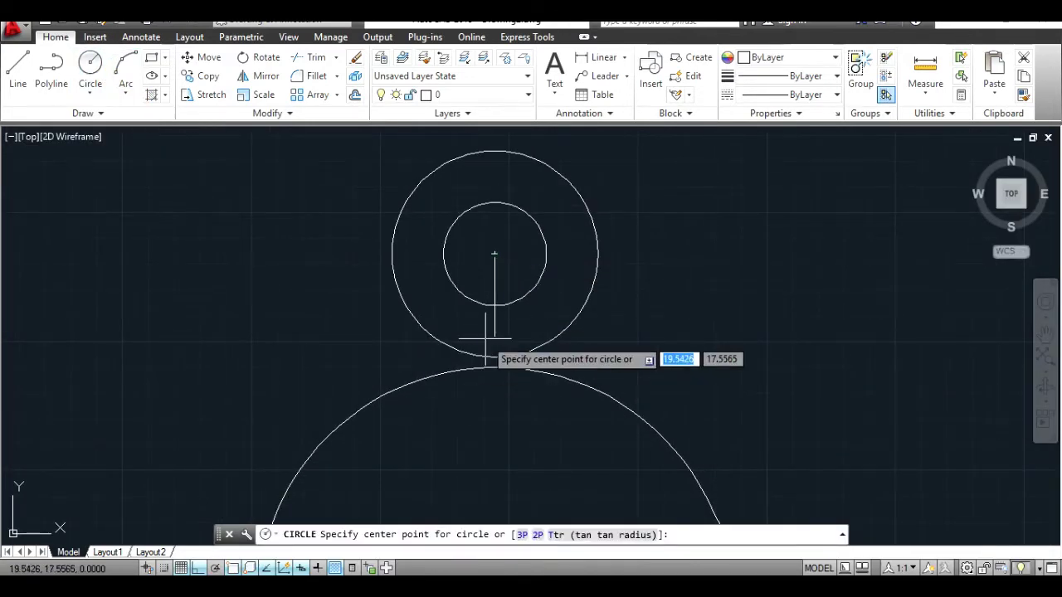
Add a radius-1 circle at the line's bottom end and a horizontal helper line from the lug centre
{"action": "left_click", "coordinate": [495, 336]}
{"action": "type", "text": "1"}
{"action": "key", "text": "Return"}
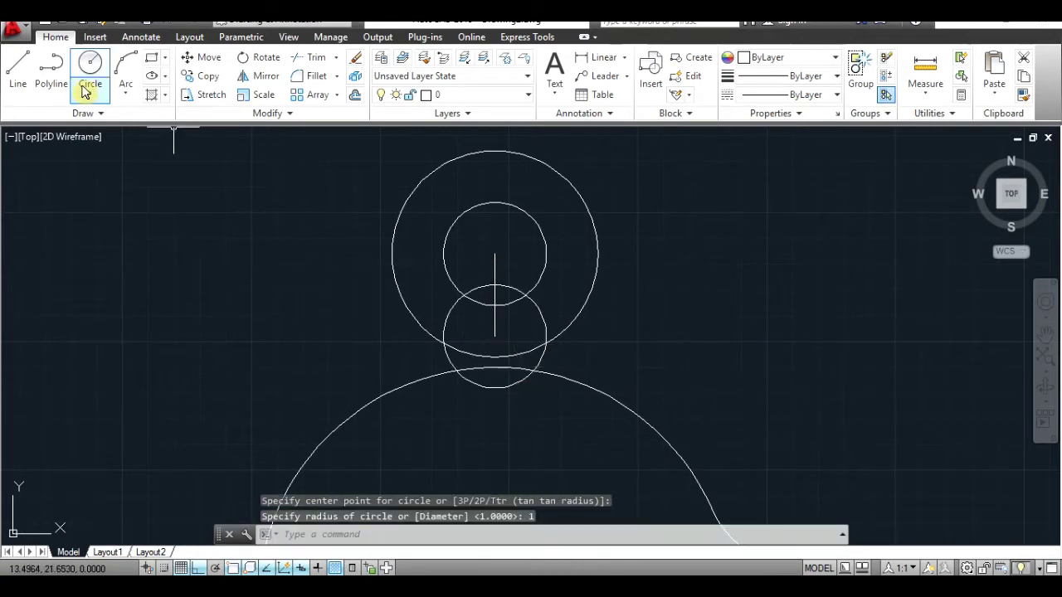
{"action": "left_click", "coordinate": [17, 71]}
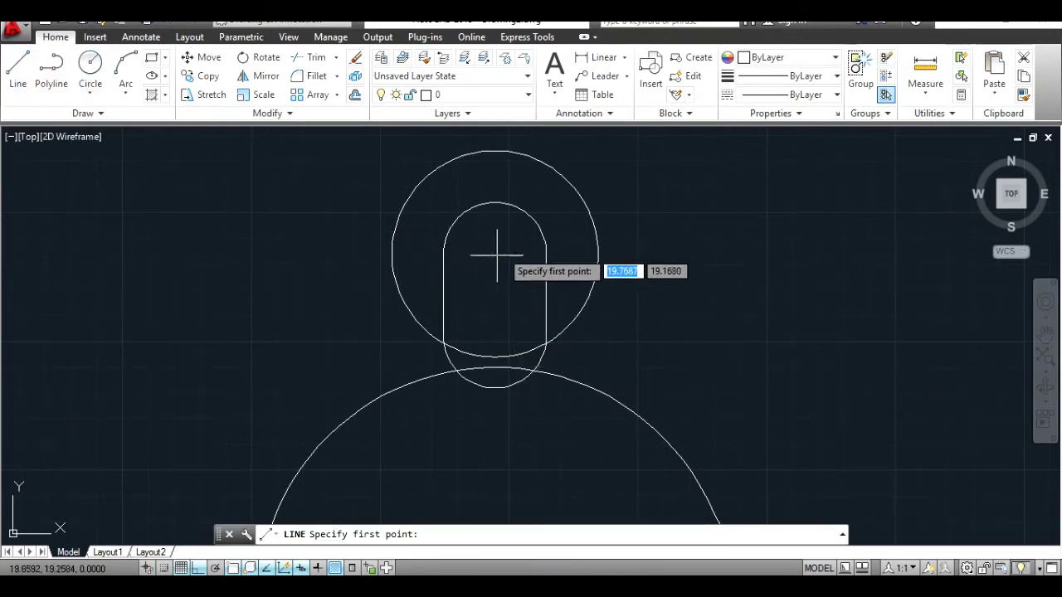
{"action": "left_click", "coordinate": [496, 253]}
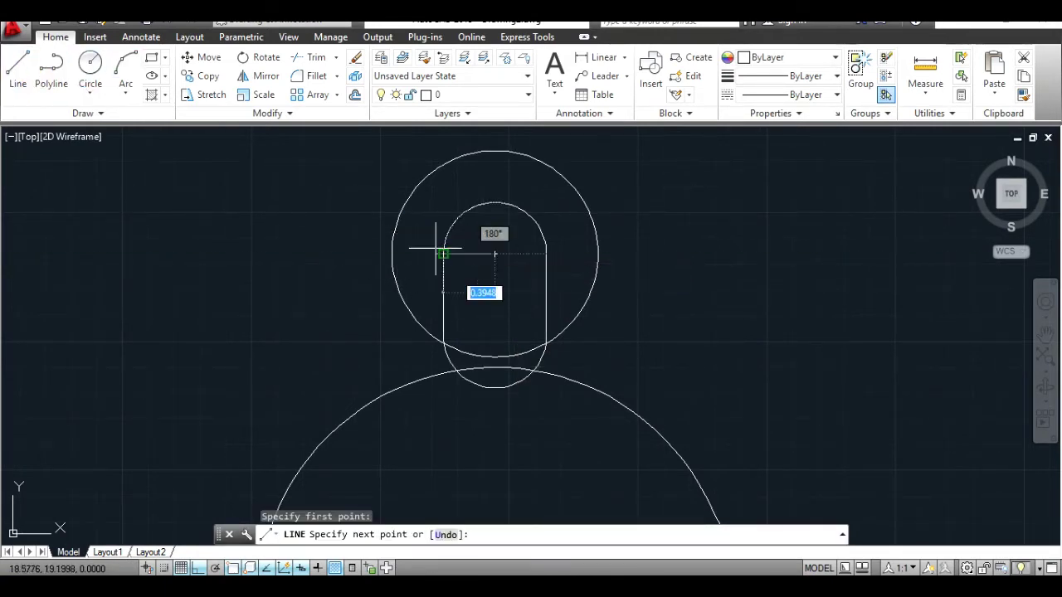
{"action": "left_click", "coordinate": [393, 254]}
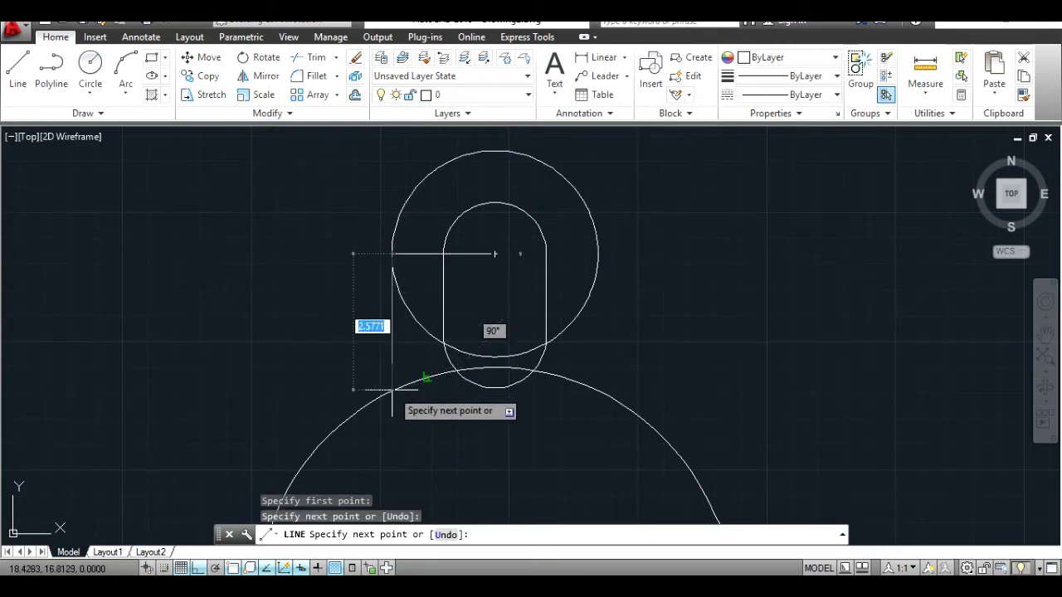
{"action": "key", "text": "Escape"}
Check the reference sketch, then delete the horizontal helper line
{"action": "key", "text": "alt+Tab"}
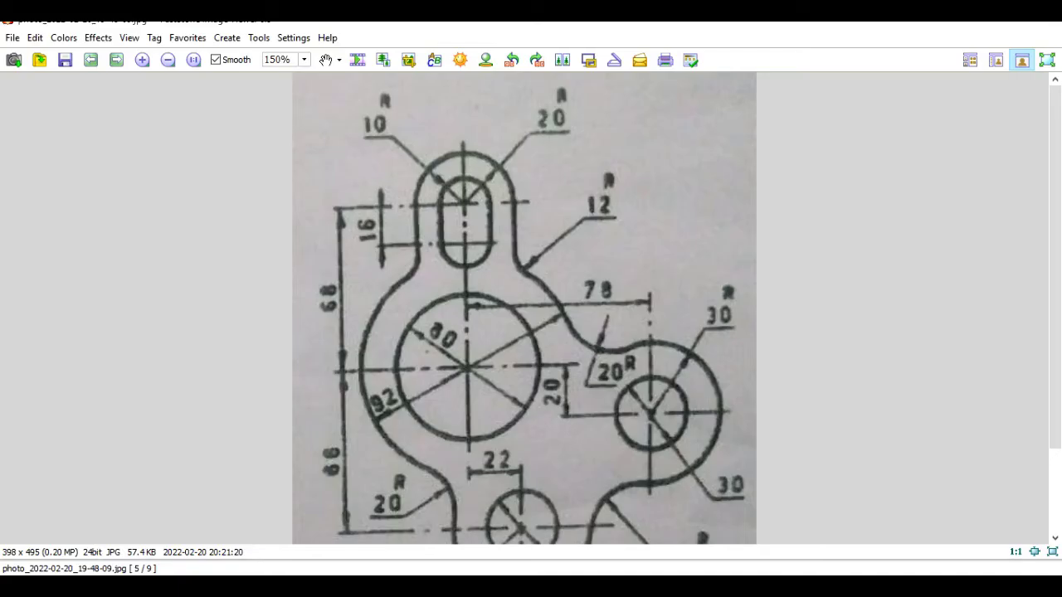
{"action": "key", "text": "alt+Tab"}
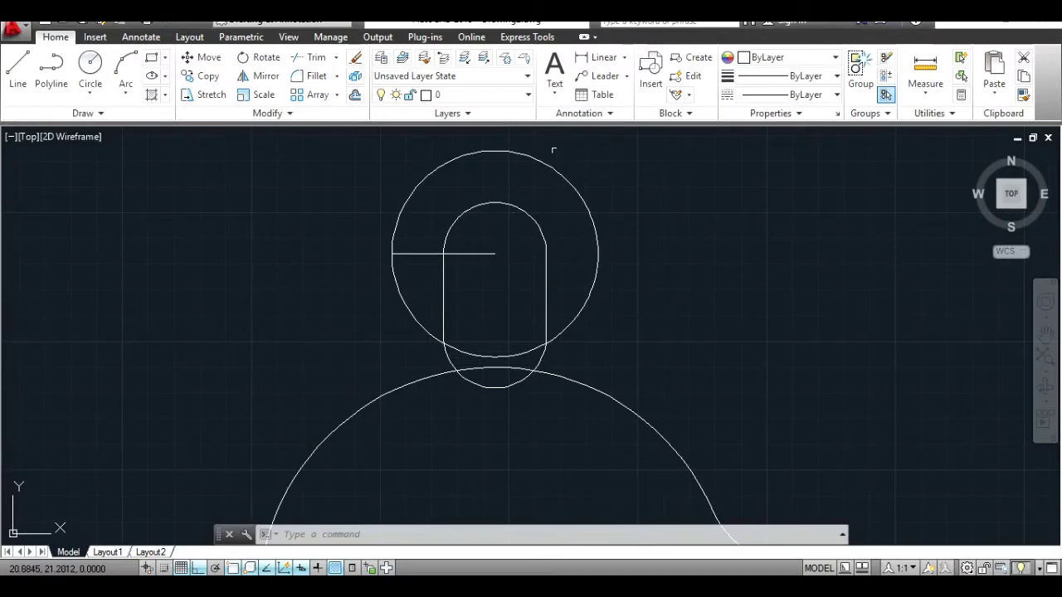
{"action": "left_click", "coordinate": [440, 247]}
{"action": "key", "text": "Delete"}
Draw a radius-2 circle at the slot's lower end, then delete the lower overlapping circle
{"action": "left_click", "coordinate": [90, 70]}
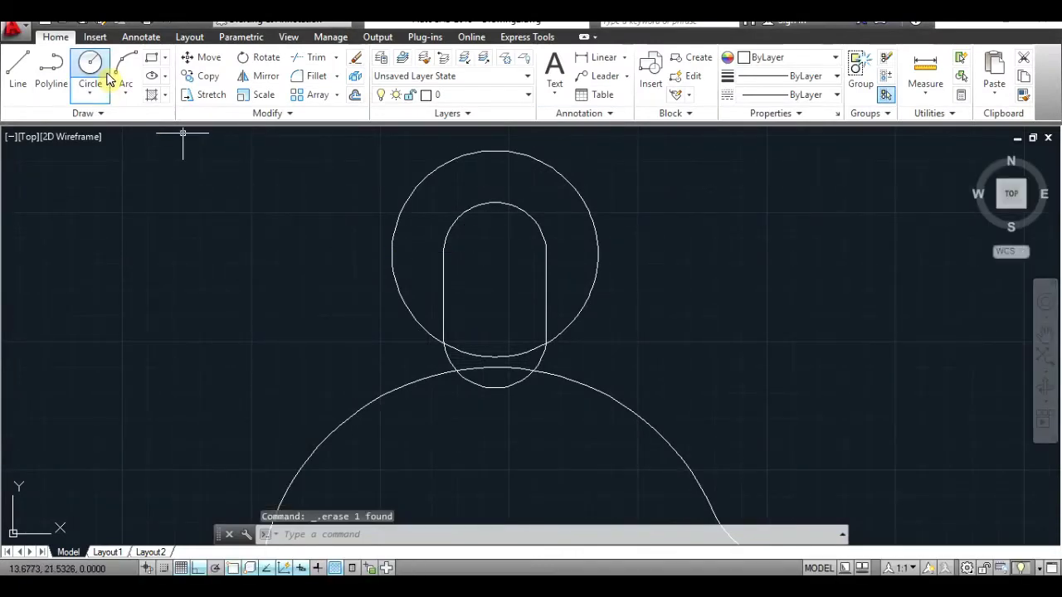
{"action": "left_click", "coordinate": [494, 336]}
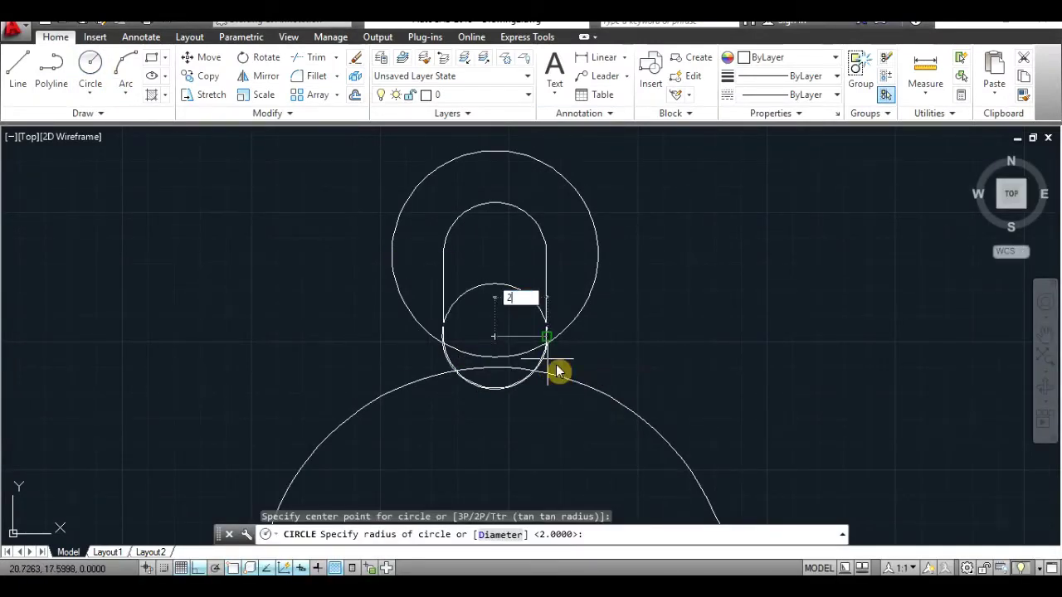
{"action": "key", "text": "Return"}
{"action": "key", "text": "alt+Tab"}
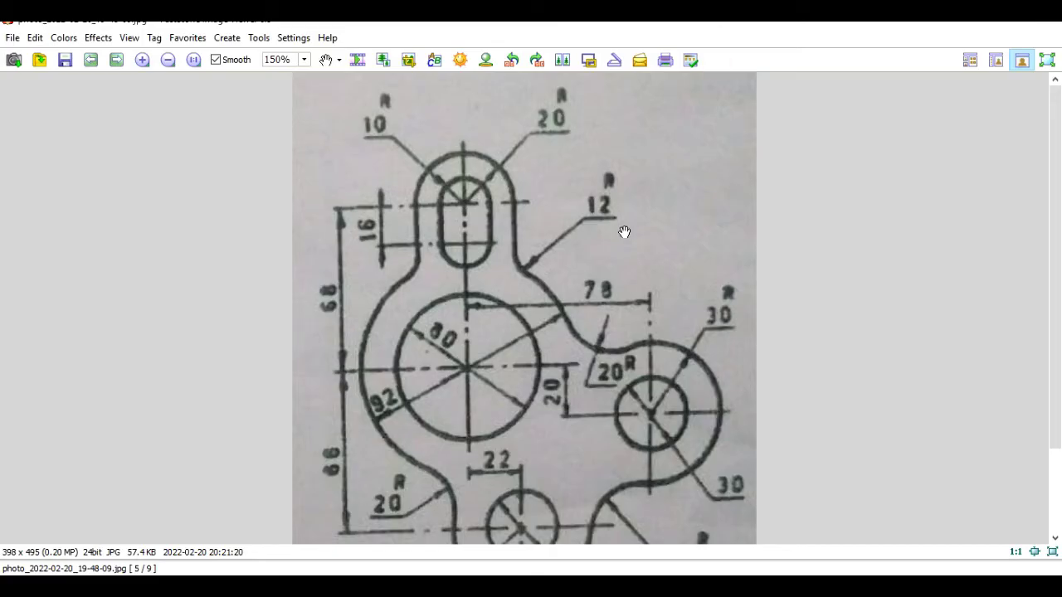
{"action": "key", "text": "alt+Tab"}
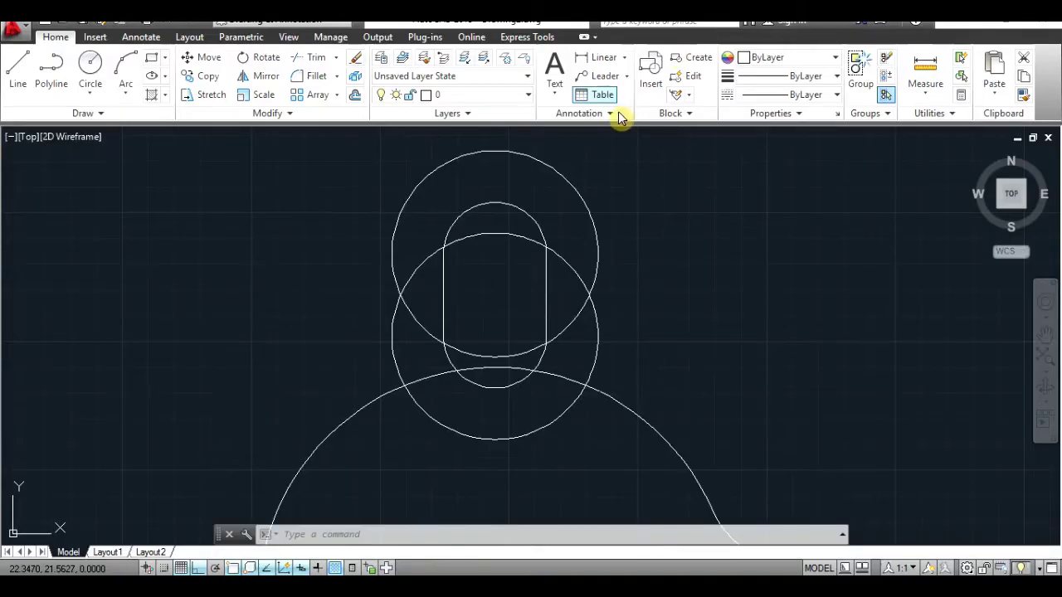
{"action": "left_click", "coordinate": [597, 333]}
{"action": "key", "text": "Delete"}
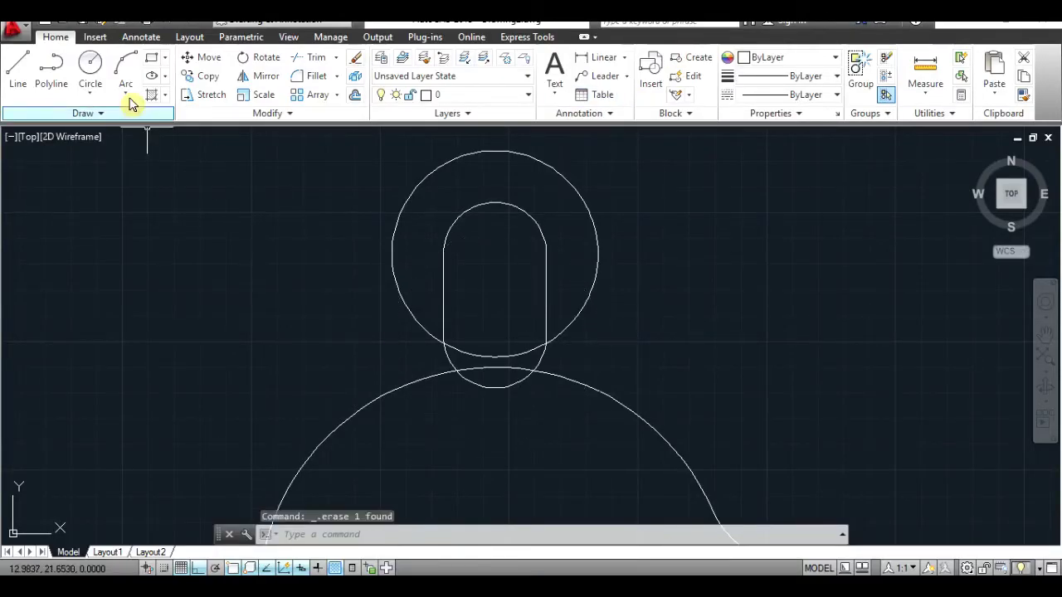
Cancel a new circle and switch to the reference sketch and calculator
{"action": "left_click", "coordinate": [91, 67]}
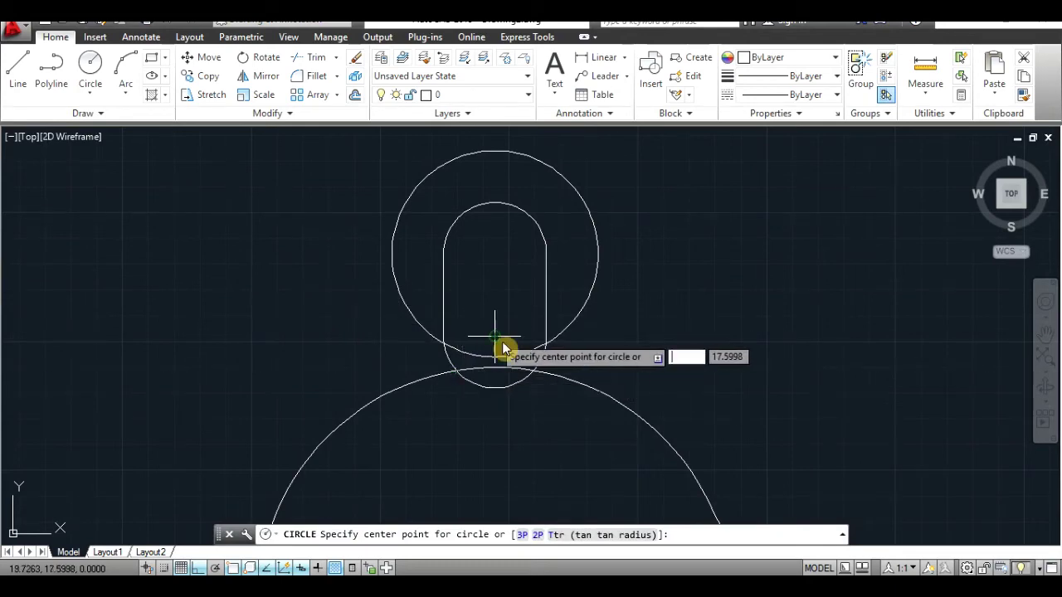
{"action": "key", "text": "Escape"}
{"action": "key", "text": "alt+Tab"}
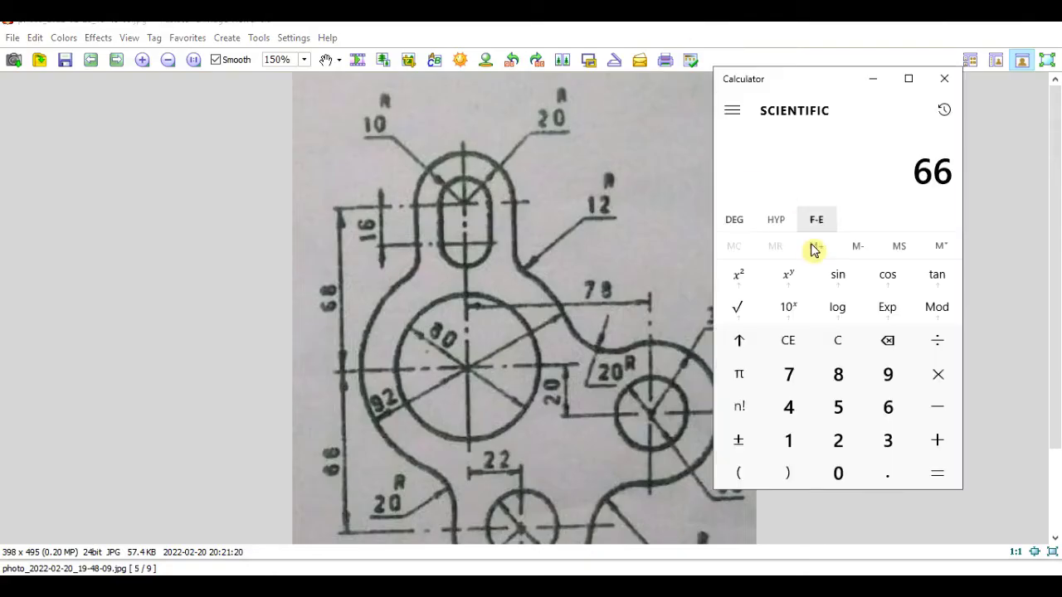
Compute 20 + 12 = 32 in Calculator
{"action": "left_click", "coordinate": [838, 441]}
{"action": "left_click", "coordinate": [938, 441]}
{"action": "left_click", "coordinate": [838, 340]}
{"action": "left_click", "coordinate": [838, 440]}
{"action": "left_click", "coordinate": [838, 473]}
{"action": "left_click", "coordinate": [938, 440]}
{"action": "left_click", "coordinate": [788, 440]}
{"action": "left_click", "coordinate": [838, 441]}
{"action": "key", "text": "Return"}
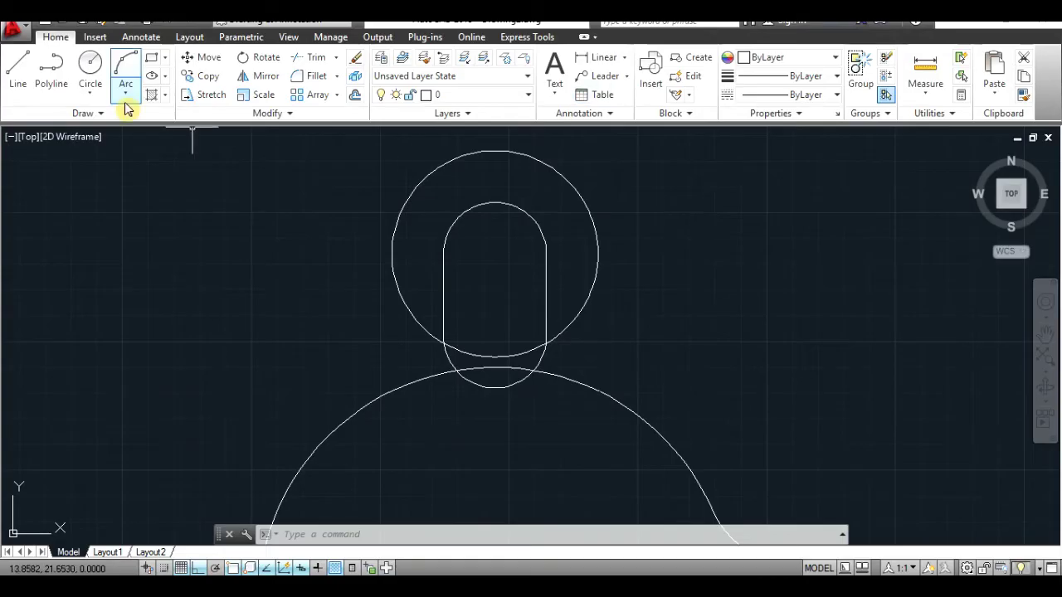
Draw a radius-3.2 circle centred at the slot's lower end
{"action": "left_click", "coordinate": [90, 78]}
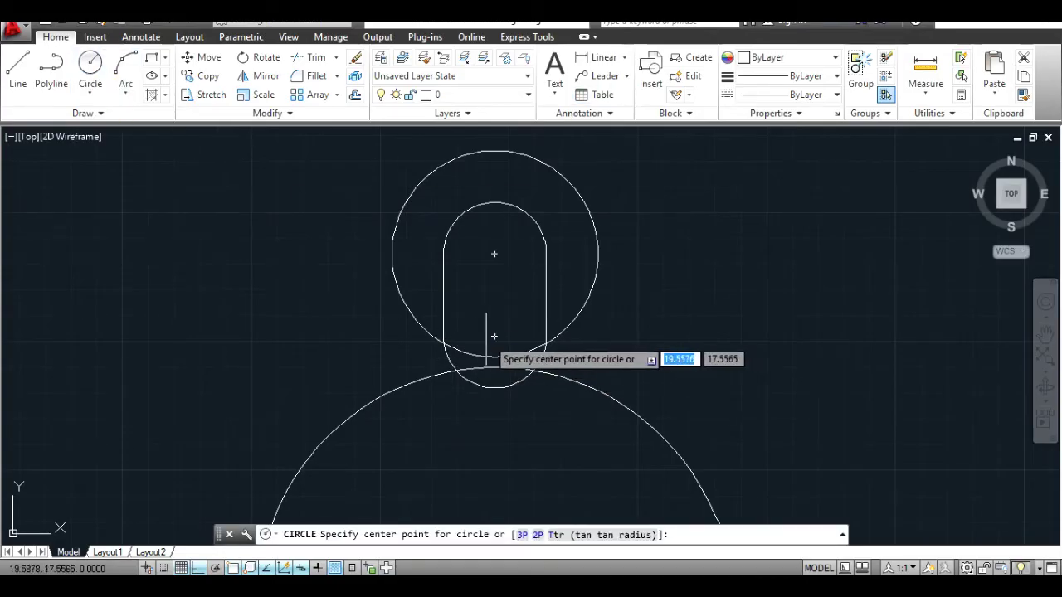
{"action": "left_click", "coordinate": [496, 337]}
{"action": "type", "text": "3.2"}
{"action": "key", "text": "Return"}
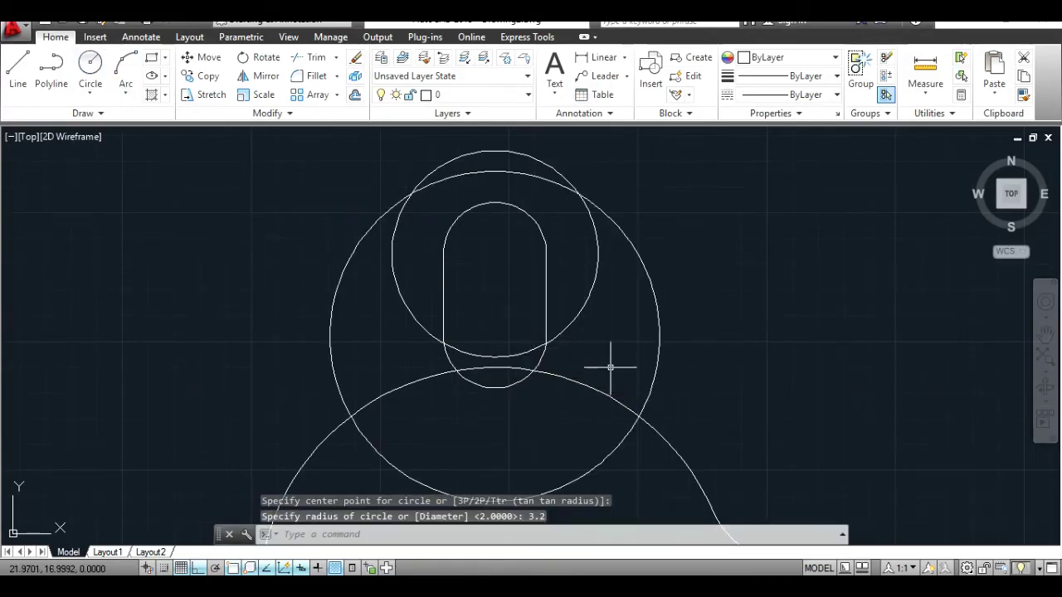
{"action": "left_click", "coordinate": [652, 382]}
Review the reference sketch, compute 46 + 12 = 58, and return to AutoCAD
{"action": "key", "text": "alt+Tab"}
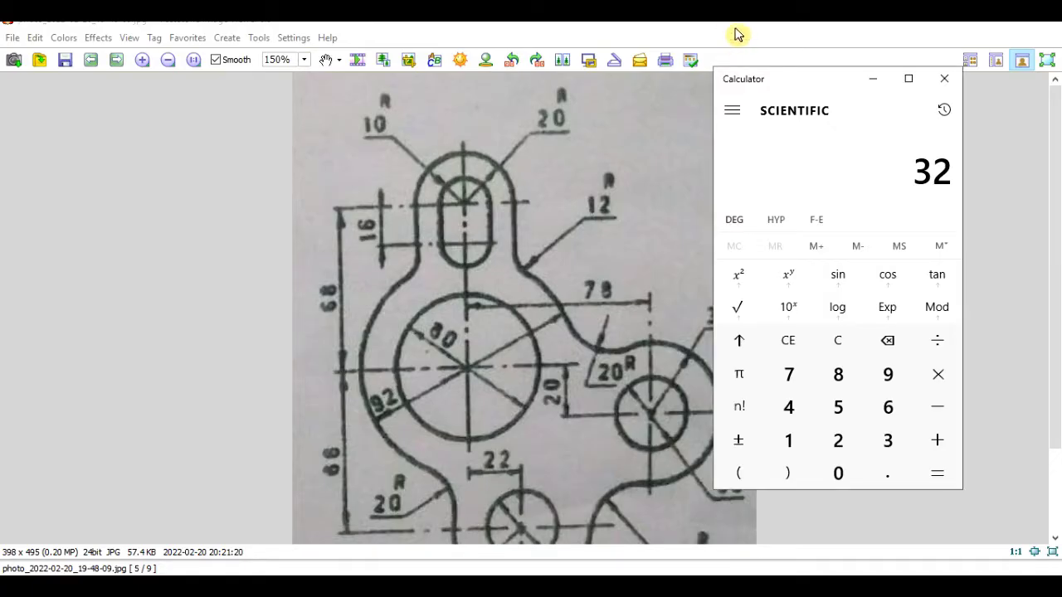
{"action": "left_click", "coordinate": [649, 199]}
{"action": "scroll", "coordinate": [631, 224], "scroll_direction": "down", "scroll_amount": 2}
{"action": "scroll", "coordinate": [610, 248], "scroll_direction": "up", "scroll_amount": 2}
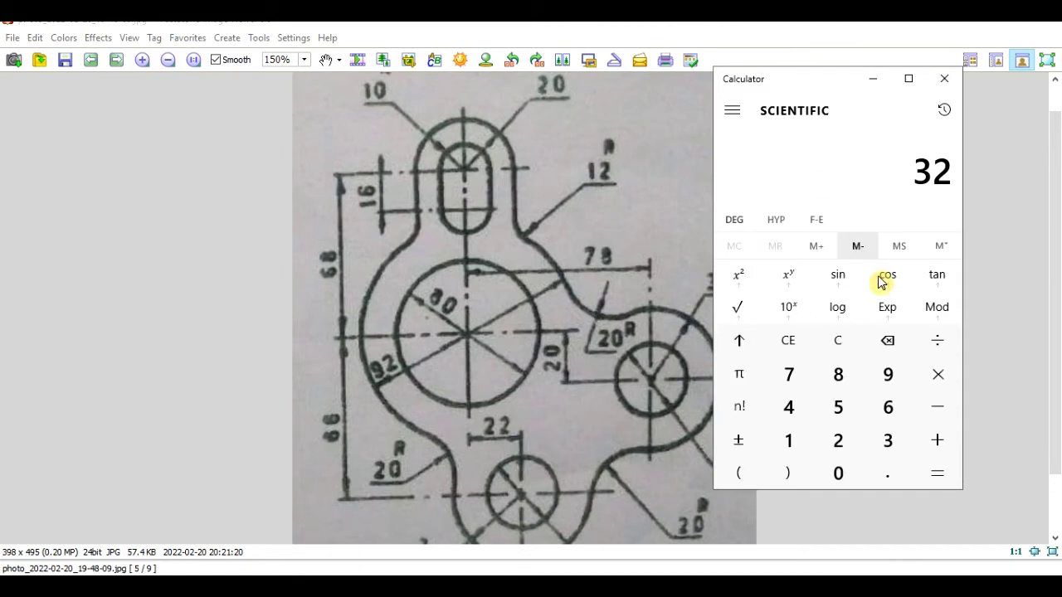
{"action": "left_click", "coordinate": [790, 407]}
{"action": "left_click", "coordinate": [888, 406]}
{"action": "left_click", "coordinate": [805, 438]}
{"action": "left_click", "coordinate": [840, 439]}
{"action": "left_click", "coordinate": [938, 473]}
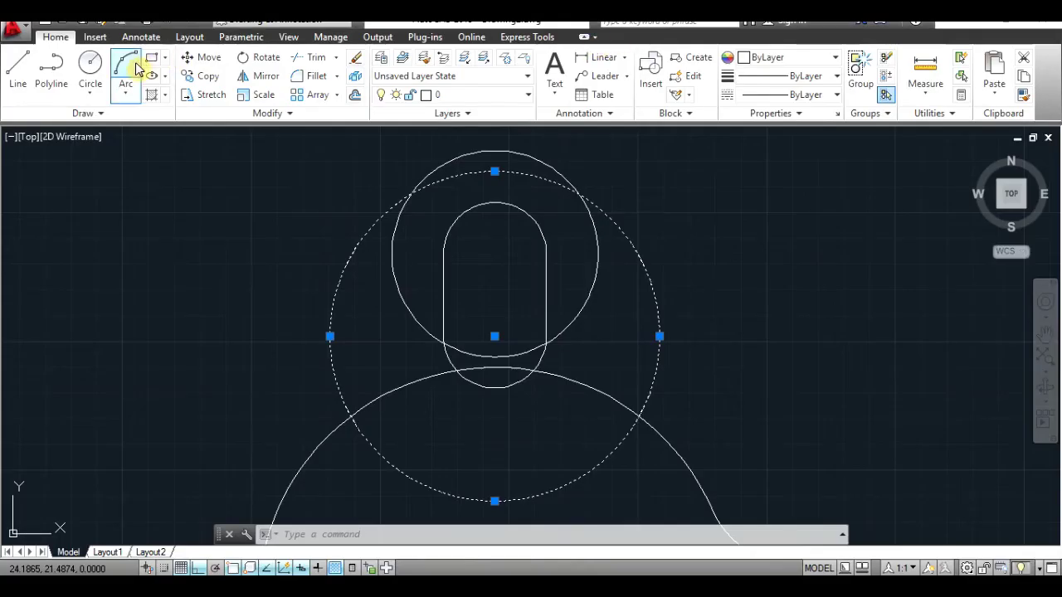
{"action": "left_click", "coordinate": [89, 65]}
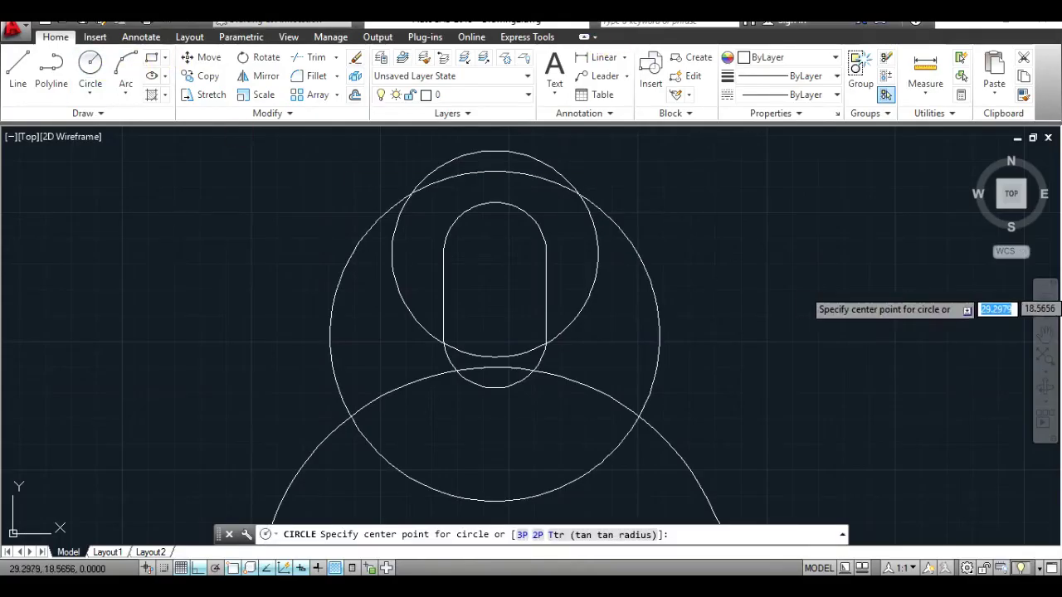
Draw a radius-5.8 circle centred on the big hole's centre
{"action": "left_click", "coordinate": [1046, 332]}
{"action": "scroll", "coordinate": [818, 273], "scroll_direction": "down", "scroll_amount": 2}
{"action": "key", "text": "Escape"}
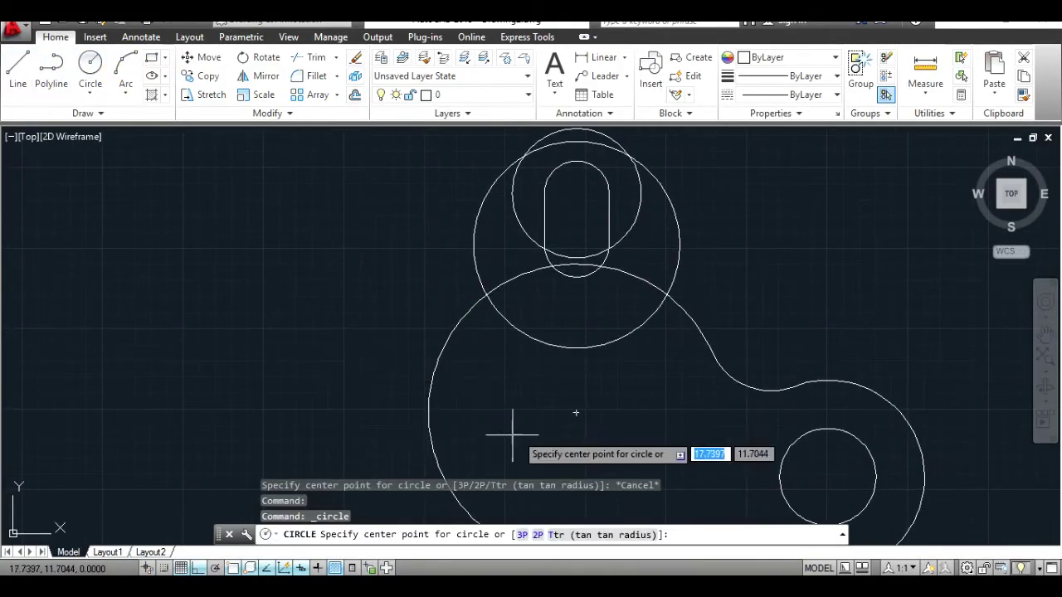
{"action": "left_click", "coordinate": [577, 413]}
{"action": "type", "text": ".8"}
{"action": "key", "text": "Return"}
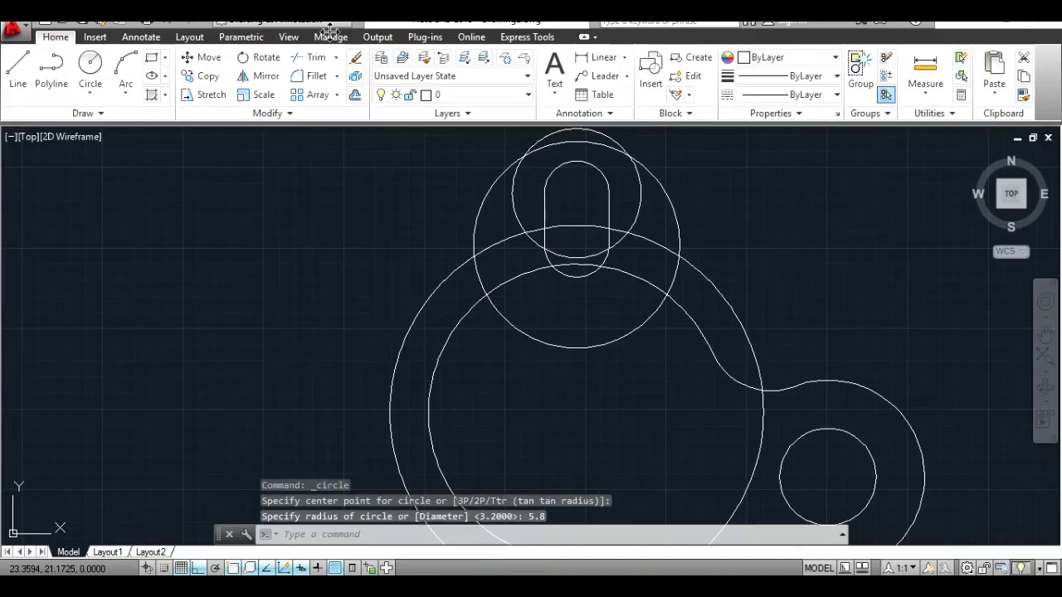
Draw a radius-1.2 circle beside the lug and erase the large circle around the lug
{"action": "left_click", "coordinate": [91, 66]}
{"action": "left_click", "coordinate": [681, 253]}
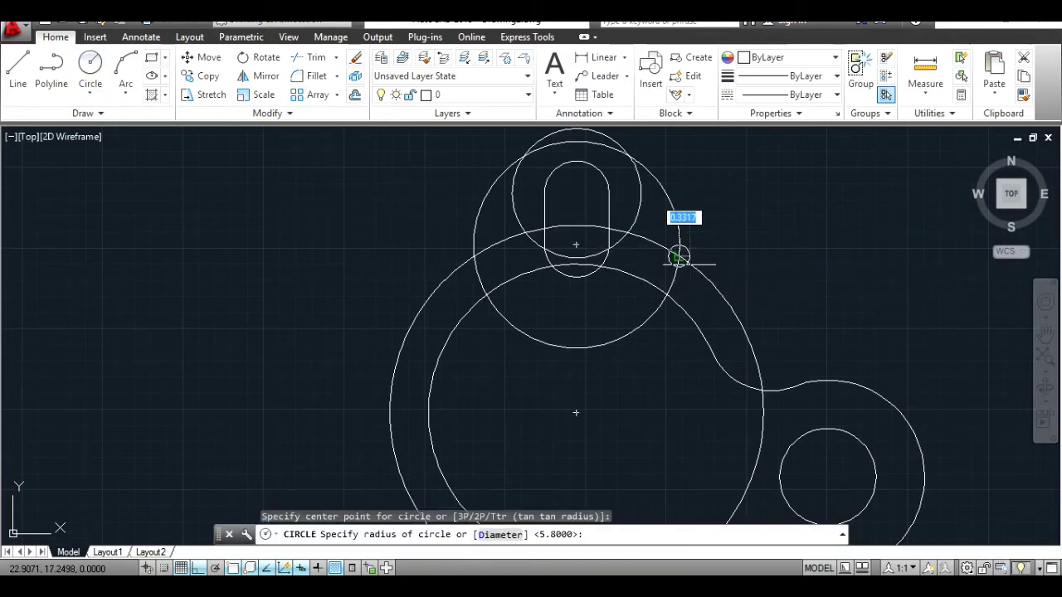
{"action": "type", "text": "1.2"}
{"action": "key", "text": "Return"}
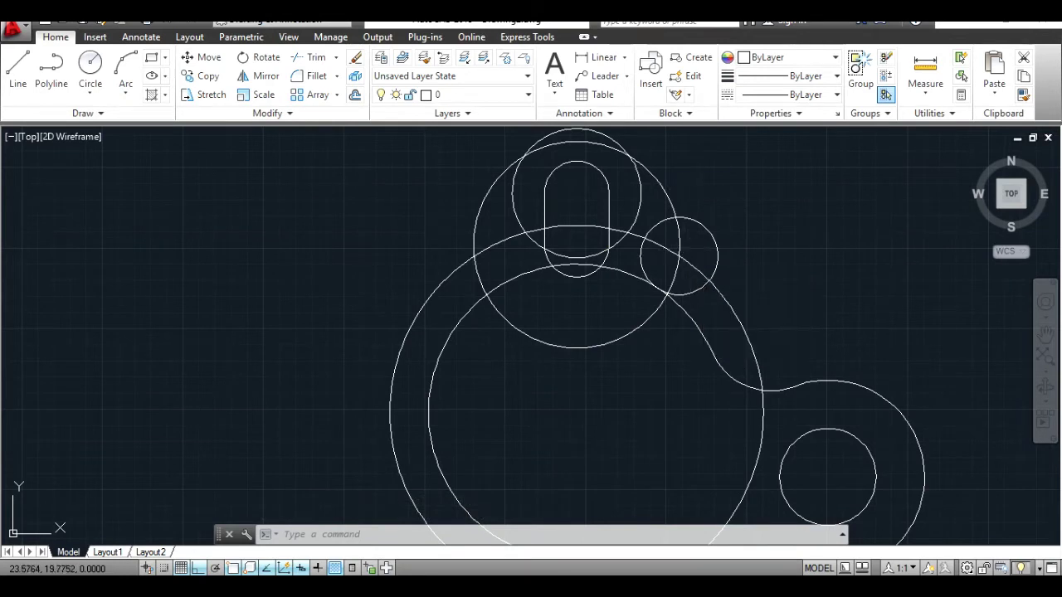
{"action": "left_click", "coordinate": [652, 173]}
{"action": "key", "text": "Delete"}
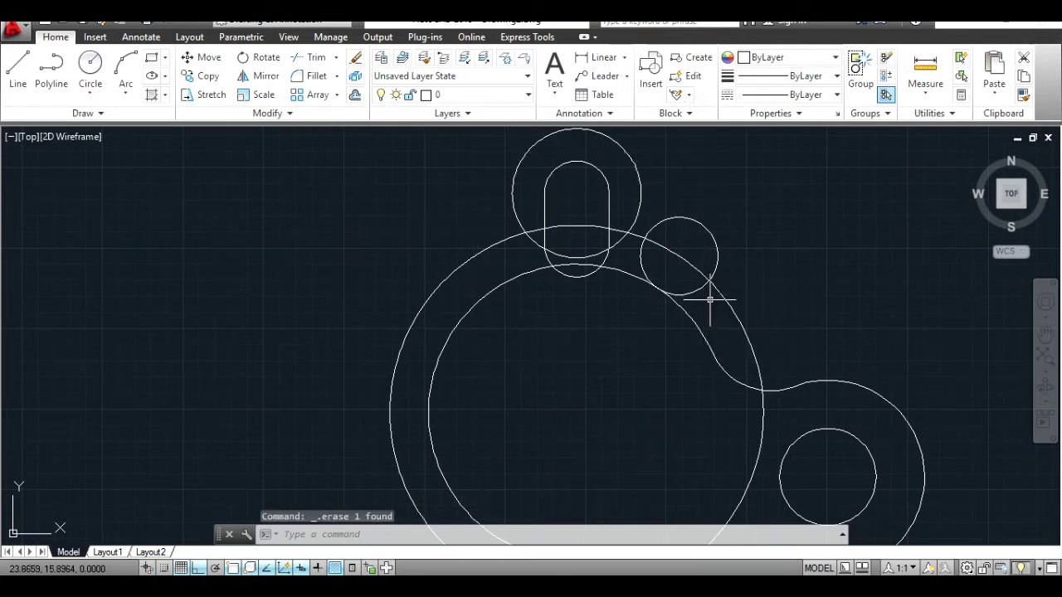
Draw a vertical line from the lug's right edge to the small circle, then trim against all objects
{"action": "left_click", "coordinate": [18, 68]}
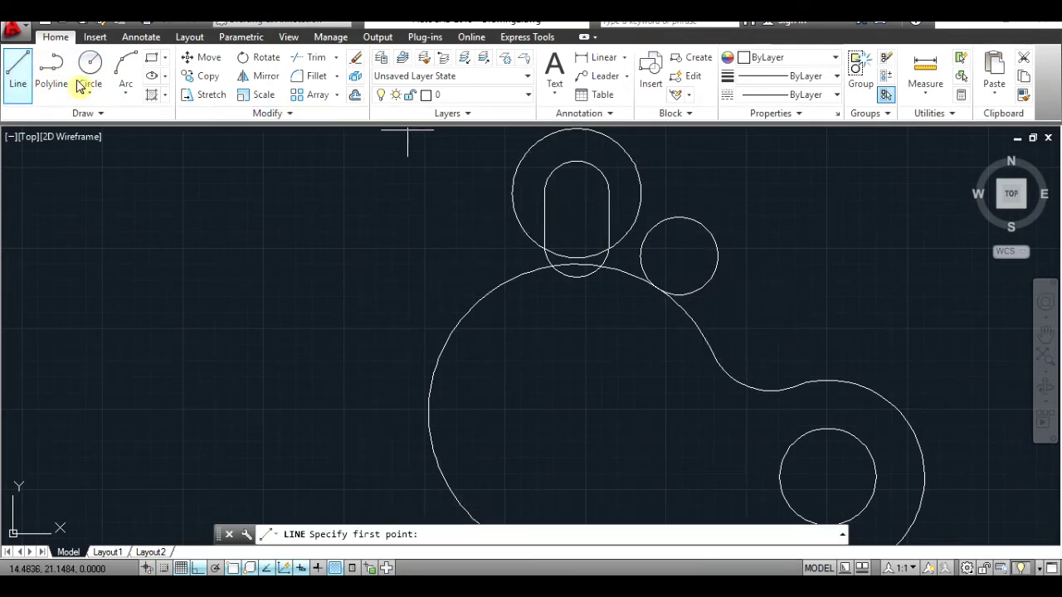
{"action": "left_click", "coordinate": [575, 193]}
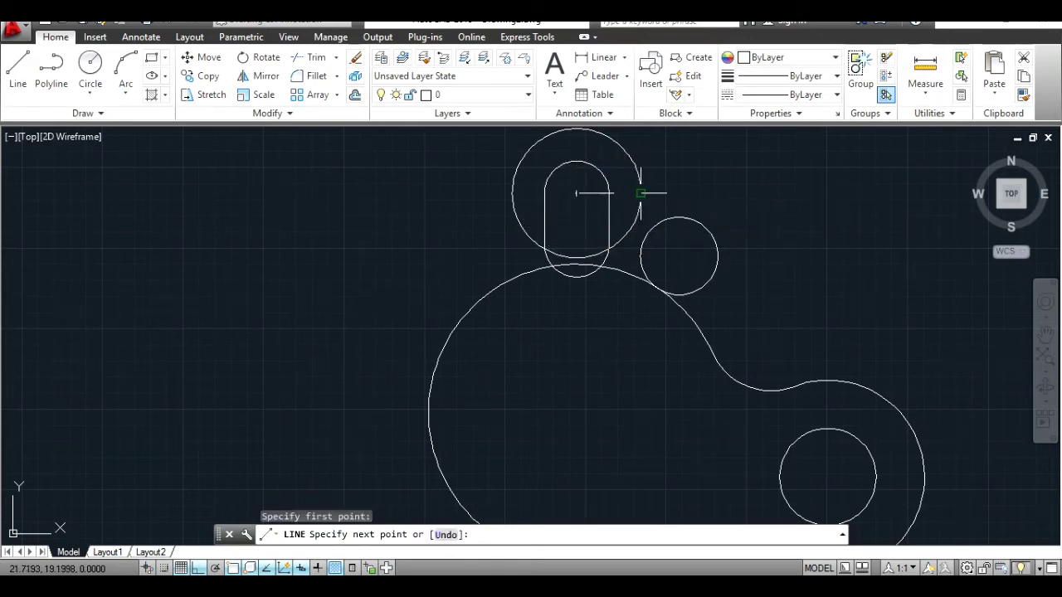
{"action": "left_click", "coordinate": [640, 255]}
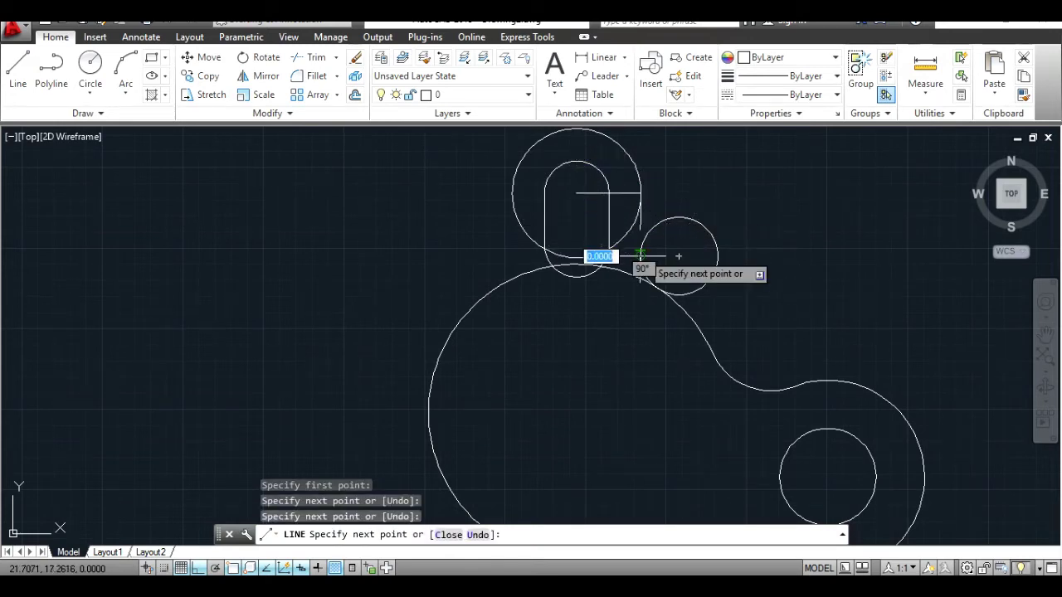
{"action": "key", "text": "Return"}
{"action": "left_click", "coordinate": [611, 194]}
{"action": "key", "text": "Escape"}
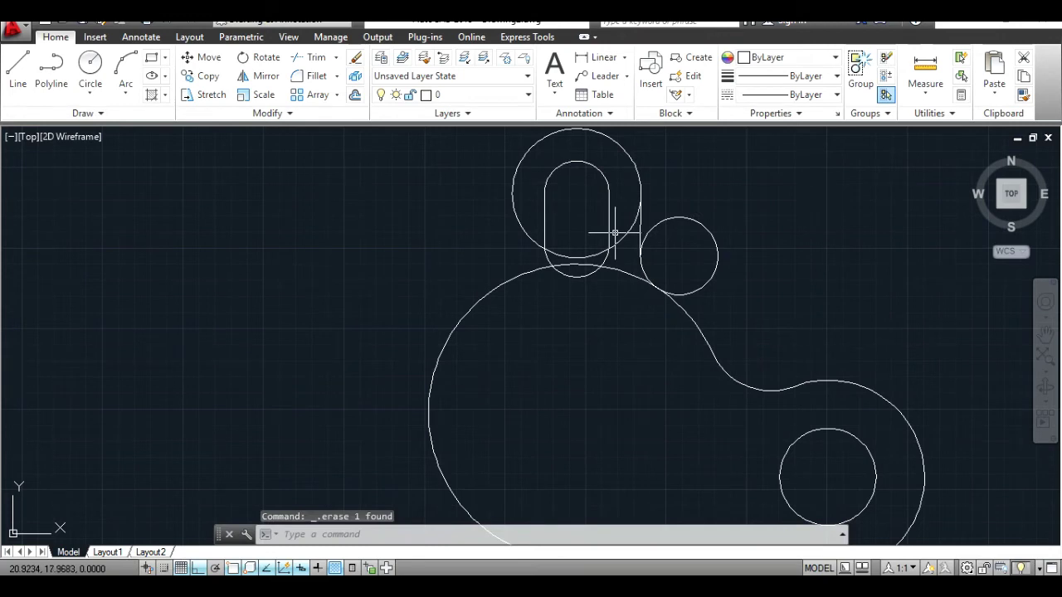
{"action": "key", "text": "ctrl+a"}
{"action": "left_click", "coordinate": [315, 58]}
{"action": "left_click", "coordinate": [653, 209]}
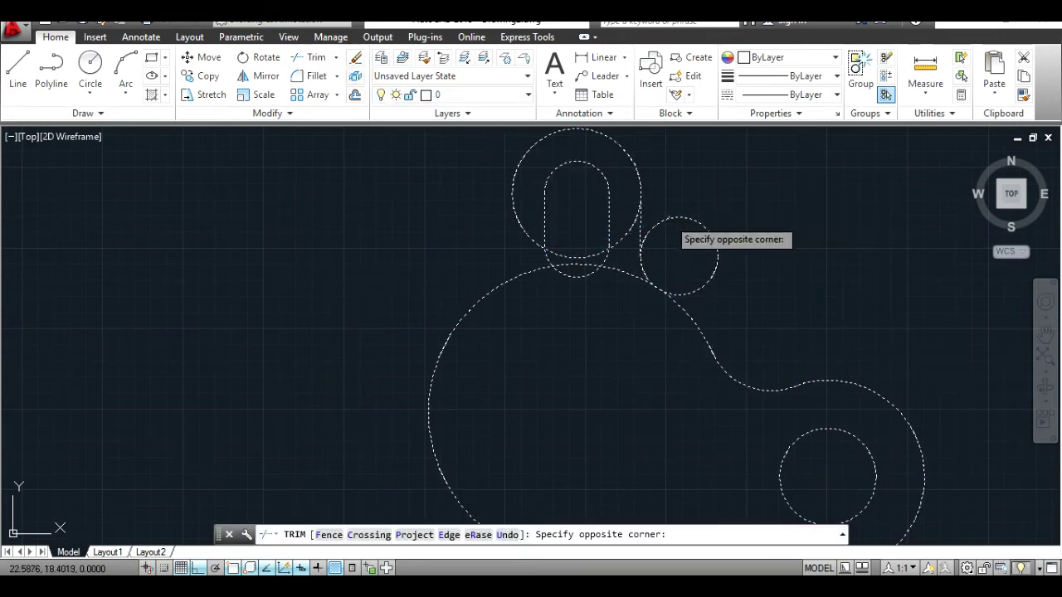
Trim the small circle and overlapping arcs on the lug's right side, then centre the lug
{"action": "left_click", "coordinate": [672, 218]}
{"action": "left_click", "coordinate": [577, 265]}
{"action": "left_click", "coordinate": [632, 226]}
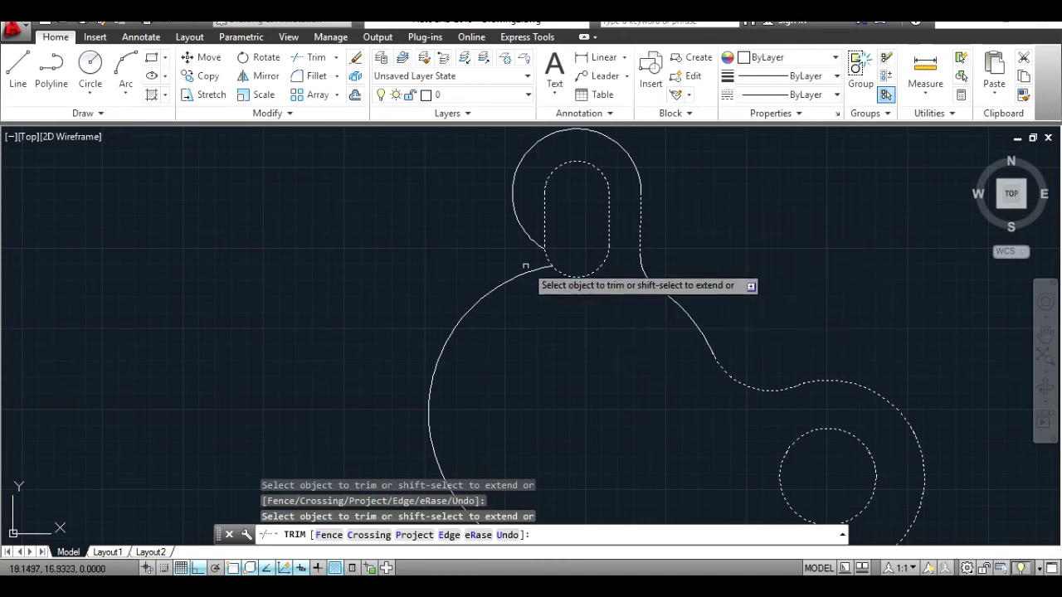
{"action": "key", "text": "Escape"}
{"action": "left_click", "coordinate": [1046, 332]}
{"action": "left_click_drag", "start_coordinate": [837, 272], "coordinate": [814, 316]}
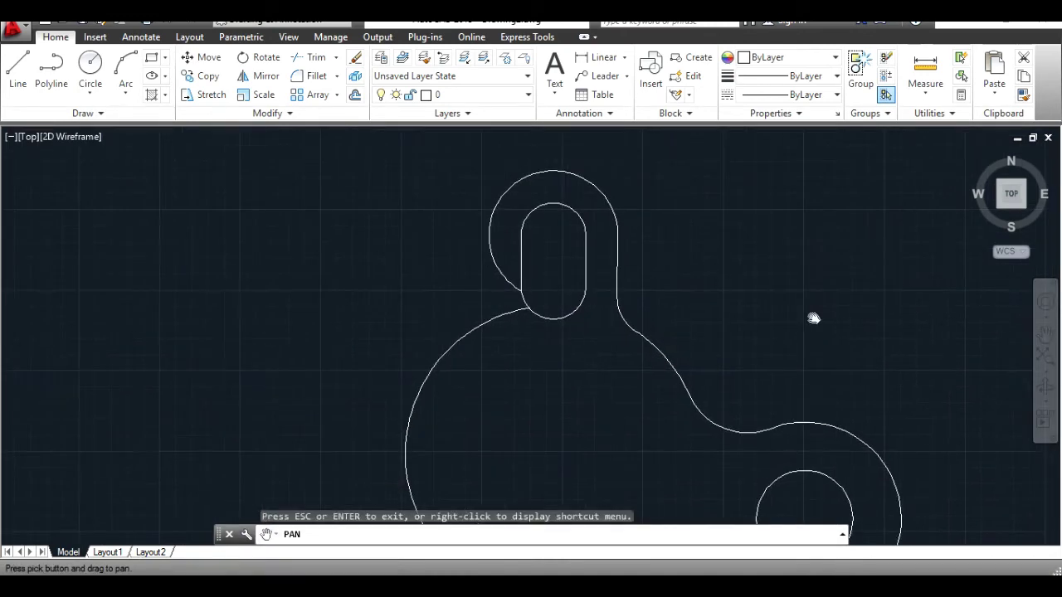
{"action": "key", "text": "Escape"}
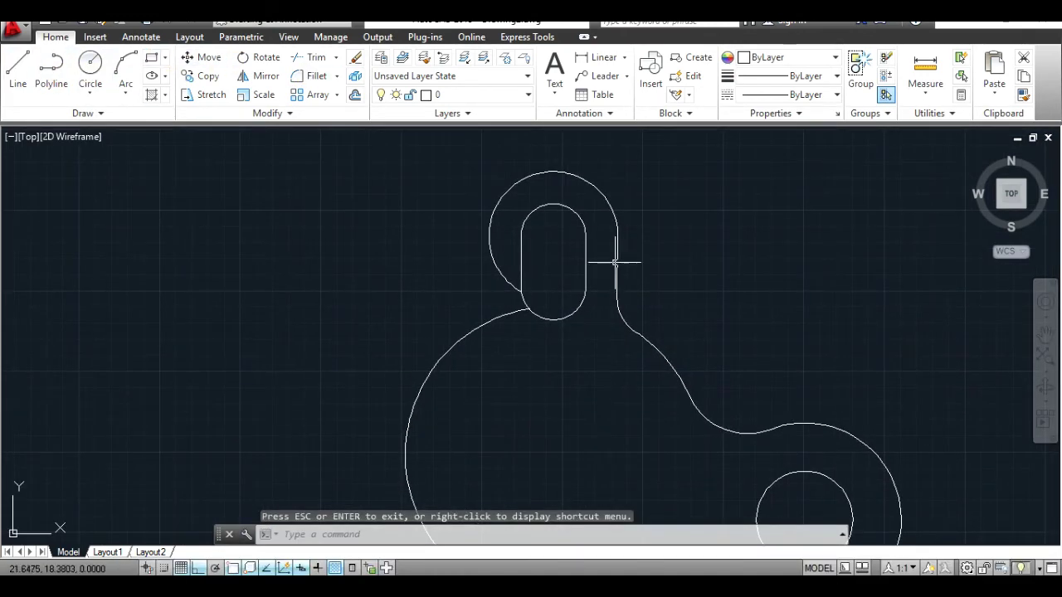
Mirror the right-side line and small arc about the slot centreline, keeping the originals
{"action": "left_click", "coordinate": [618, 258]}
{"action": "left_click", "coordinate": [621, 315]}
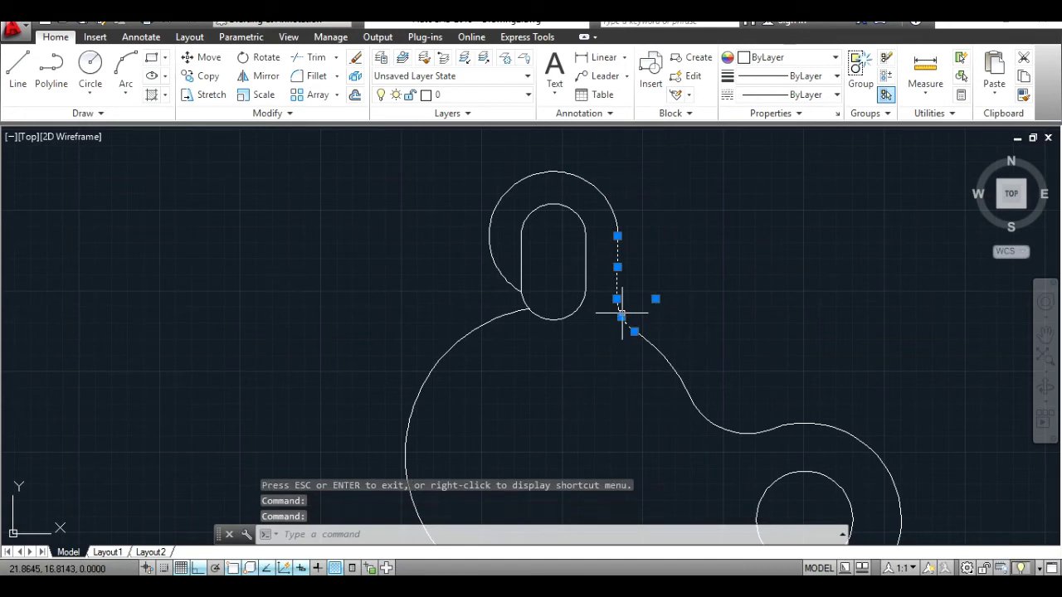
{"action": "left_click", "coordinate": [268, 82]}
{"action": "left_click", "coordinate": [552, 237]}
{"action": "left_click", "coordinate": [551, 284]}
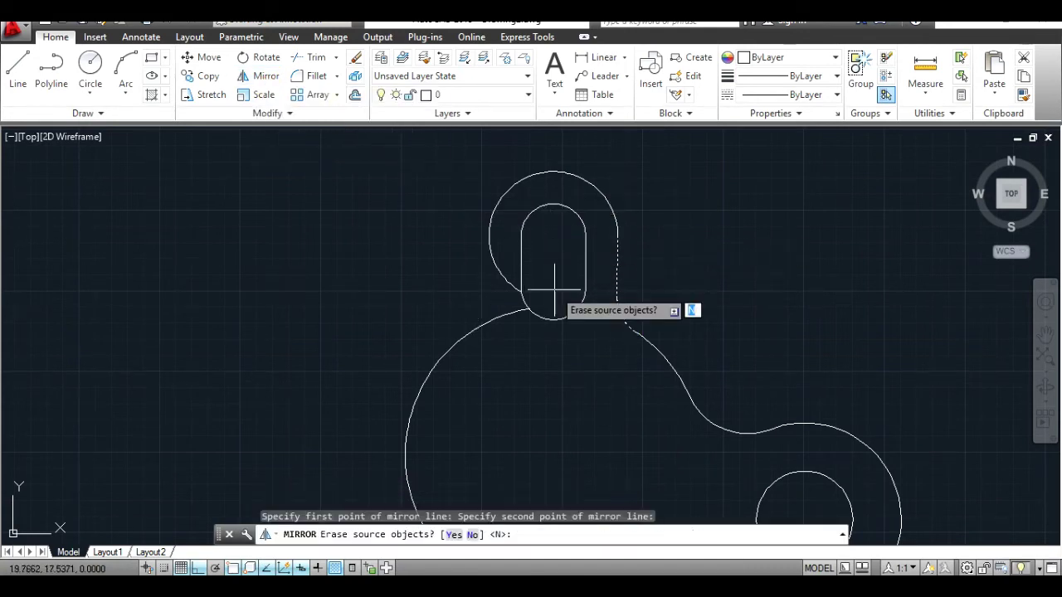
{"action": "key", "text": "Return"}
Trim the lug's left side and bring the whole part into view
{"action": "key", "text": "ctrl+a"}
{"action": "left_click", "coordinate": [308, 58]}
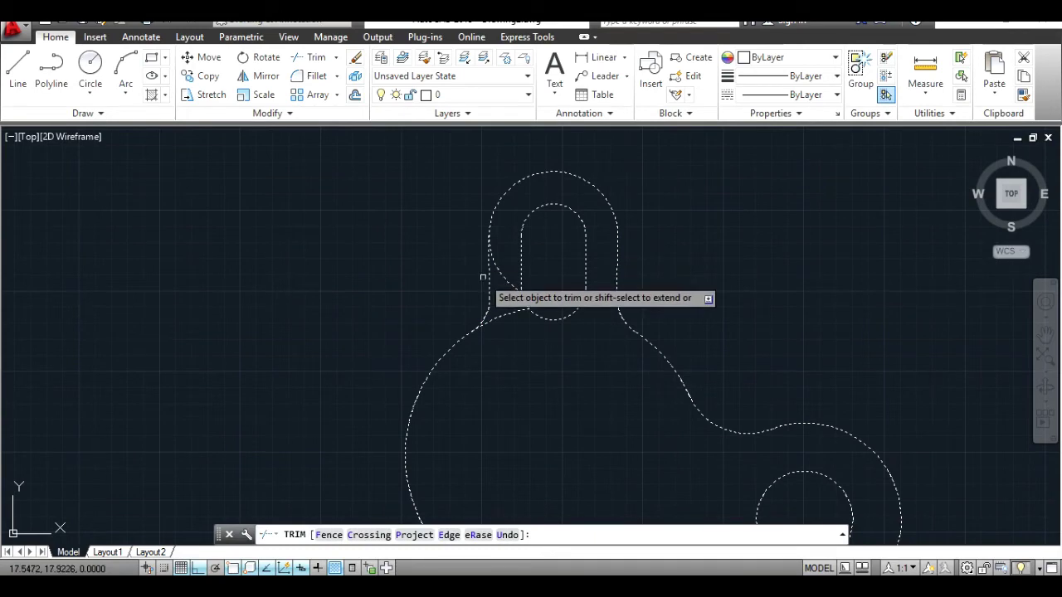
{"action": "key", "text": "Escape"}
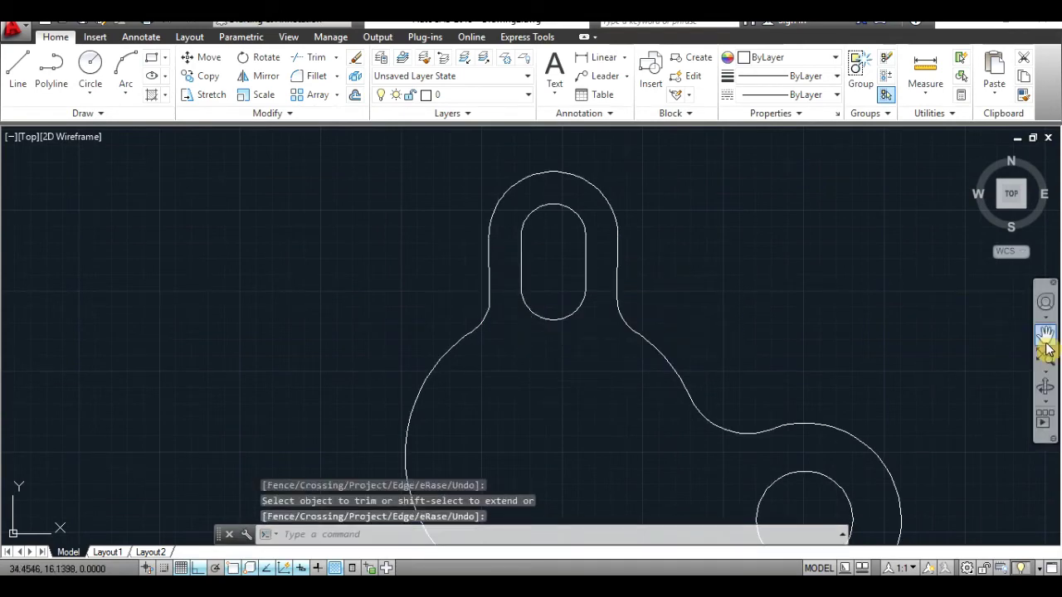
{"action": "left_click", "coordinate": [1045, 332]}
{"action": "scroll", "coordinate": [715, 257], "scroll_direction": "down", "scroll_amount": 3}
{"action": "left_click_drag", "start_coordinate": [715, 257], "coordinate": [675, 270]}
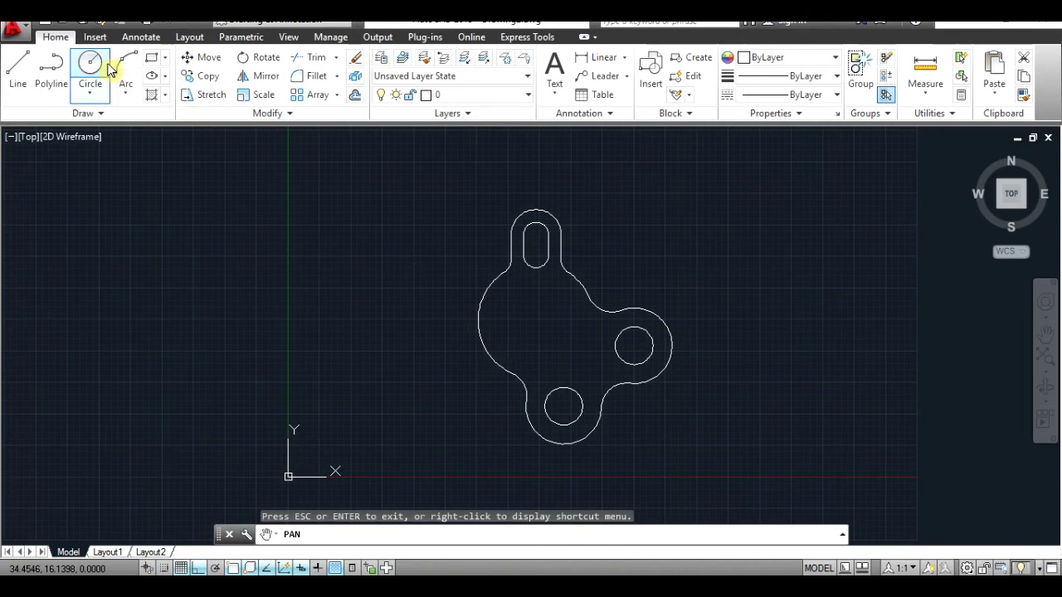
Draw a trial radius-4 circle inside the body, then undo it
{"action": "left_click", "coordinate": [93, 66]}
{"action": "left_click", "coordinate": [538, 319]}
{"action": "type", "text": "4"}
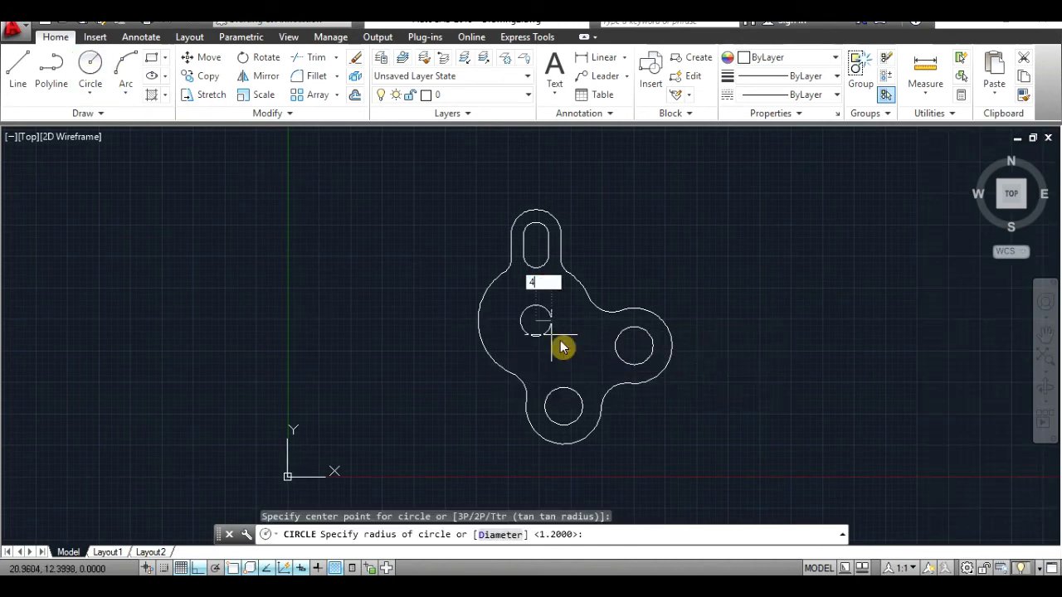
{"action": "key", "text": "Return"}
{"action": "key", "text": "ctrl+z"}
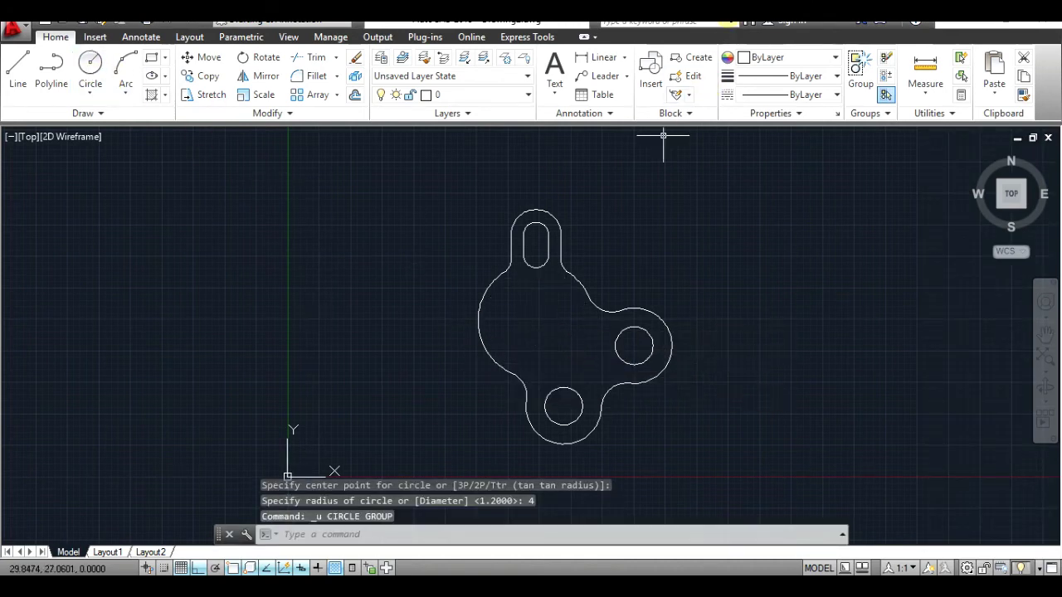
Check the reference image, redraw and erase the radius-4 circle, then return to FastStone
{"action": "key", "text": "alt+Tab"}
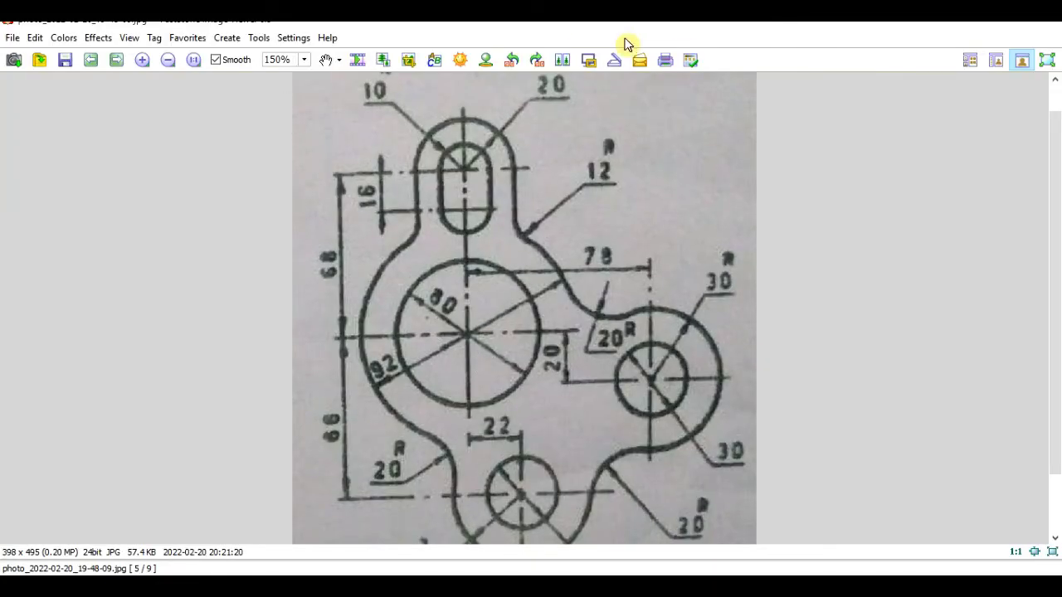
{"action": "key", "text": "alt+Tab"}
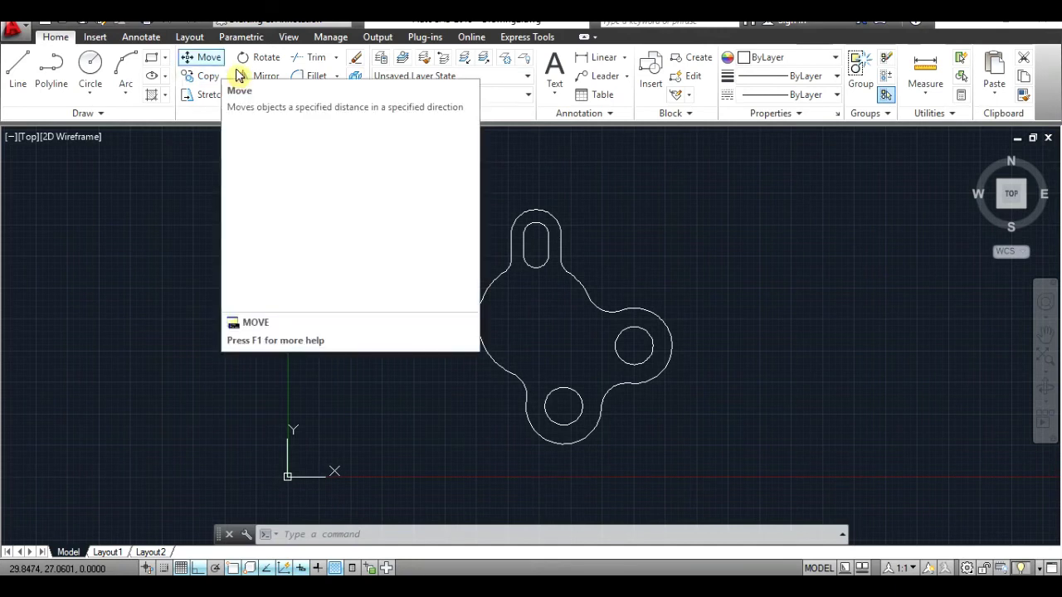
{"action": "left_click", "coordinate": [110, 75]}
{"action": "left_click", "coordinate": [536, 319]}
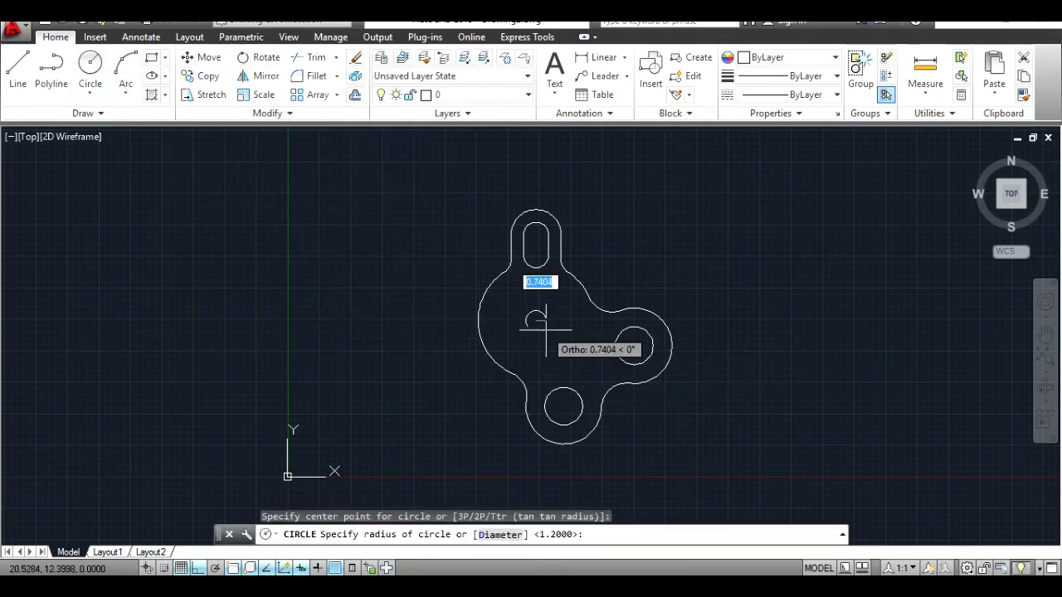
{"action": "type", "text": "4"}
{"action": "key", "text": "Return"}
{"action": "left_click", "coordinate": [564, 365]}
{"action": "key", "text": "Delete"}
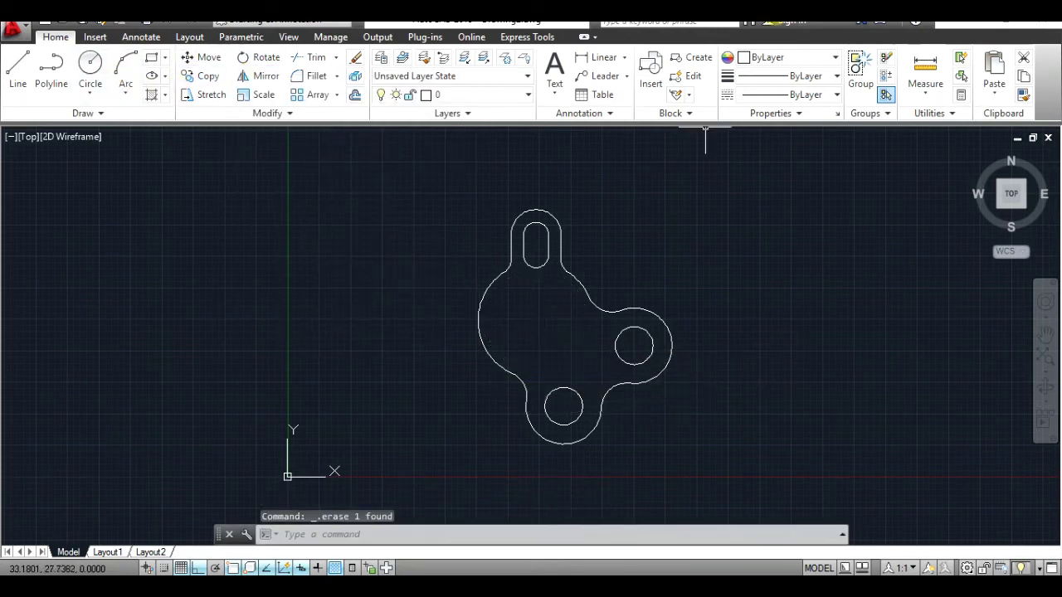
{"action": "key", "text": "alt+Tab"}
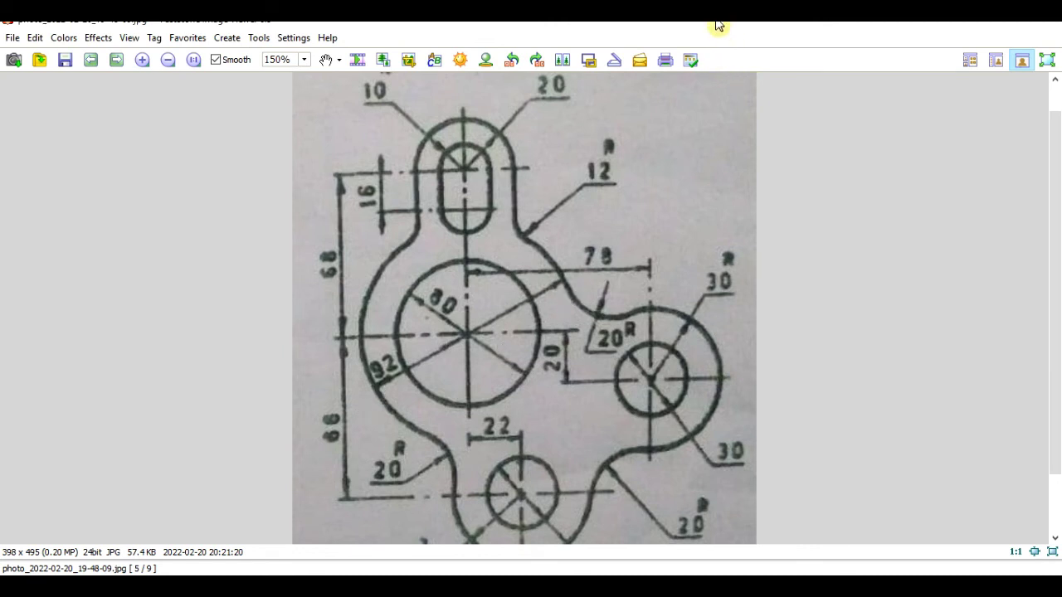
Compute 92 ÷ 2 = 46 and 80 ÷ 2 = 40 in Windows Calculator
{"action": "key", "text": "alt+Tab"}
{"action": "type", "text": "92/2"}
{"action": "left_click", "coordinate": [938, 477]}
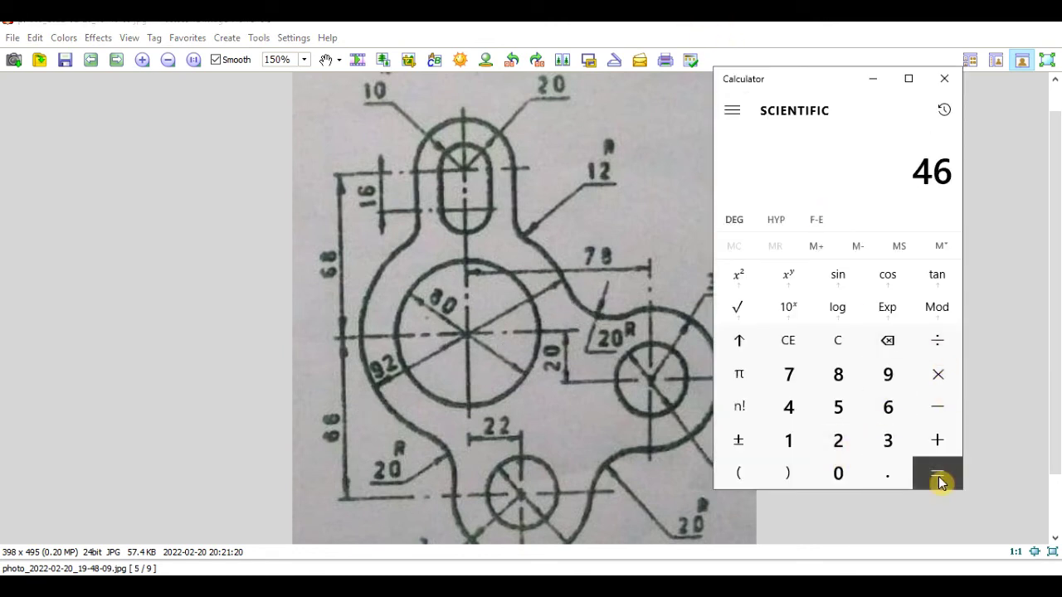
{"action": "left_click", "coordinate": [800, 410]}
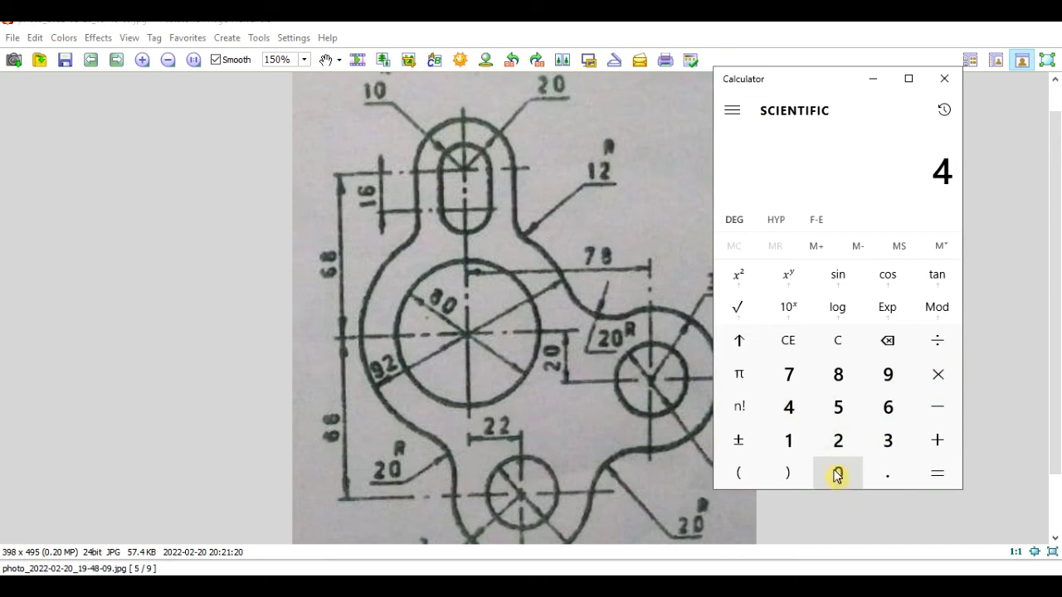
{"action": "left_click", "coordinate": [796, 342]}
{"action": "left_click", "coordinate": [838, 375]}
{"action": "left_click", "coordinate": [846, 472]}
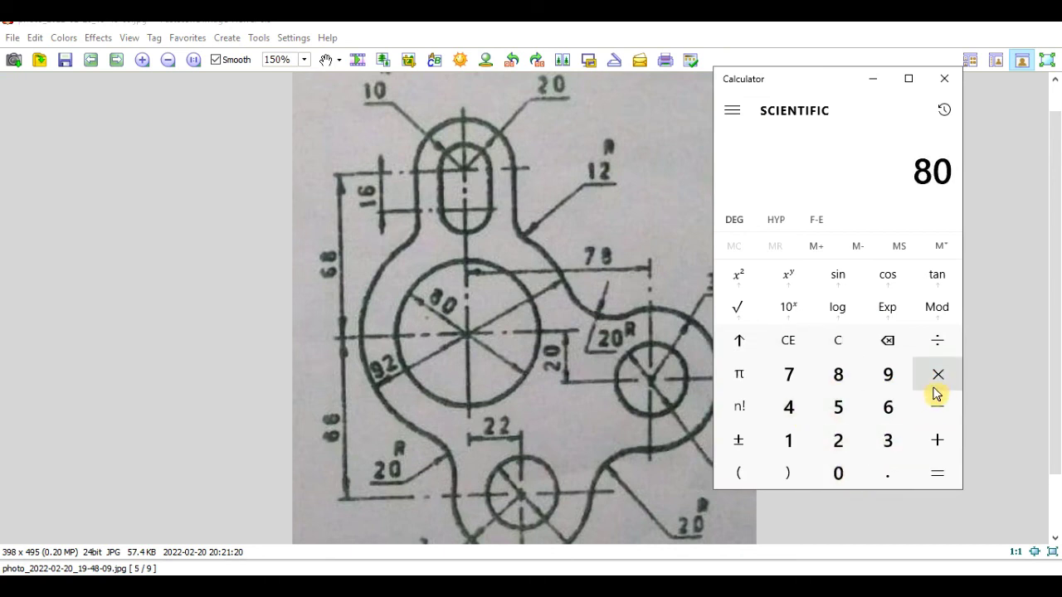
{"action": "left_click", "coordinate": [937, 341]}
{"action": "left_click", "coordinate": [838, 440]}
{"action": "left_click", "coordinate": [936, 475]}
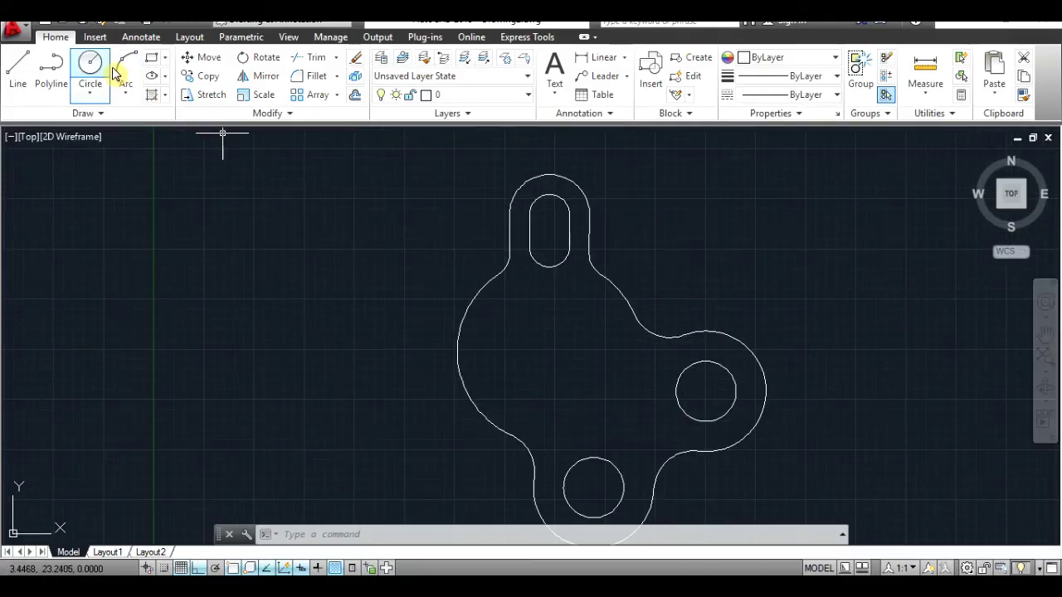
Draw a radius-3 circle in the main body, then erase it as misplaced
{"action": "left_click", "coordinate": [91, 66]}
{"action": "left_click", "coordinate": [549, 352]}
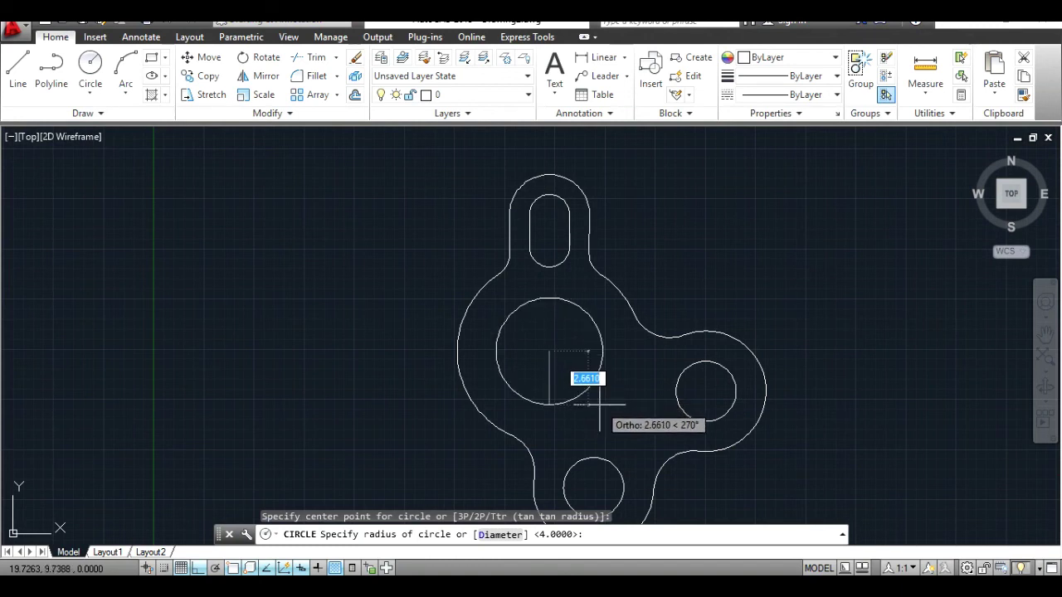
{"action": "type", "text": "3"}
{"action": "key", "text": "Return"}
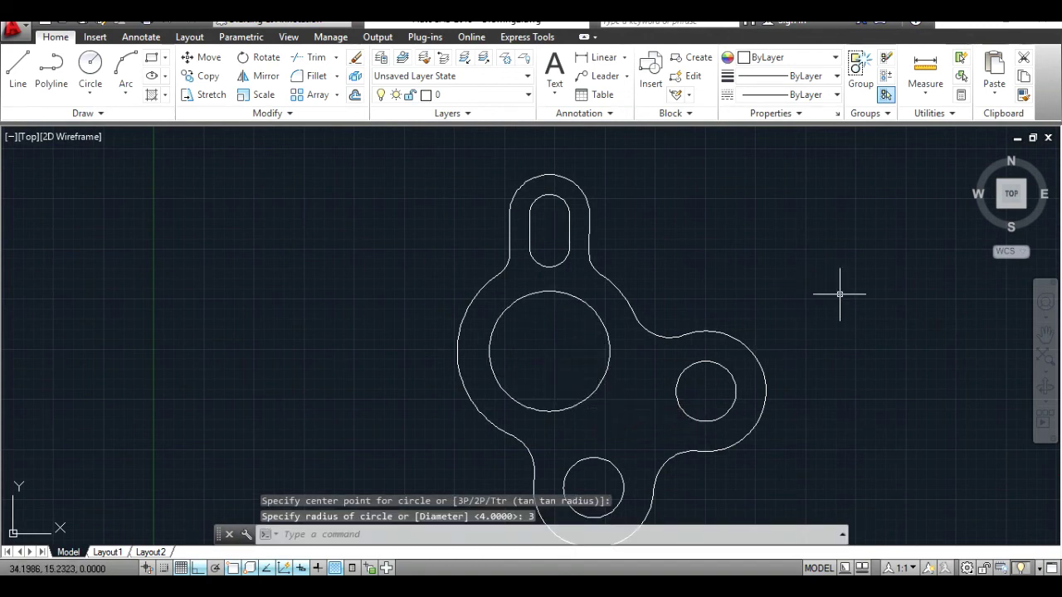
{"action": "left_click", "coordinate": [608, 363]}
{"action": "key", "text": "Delete"}
Redraw the radius-3 hole at the centre of the main circular lobe
{"action": "left_click", "coordinate": [107, 77]}
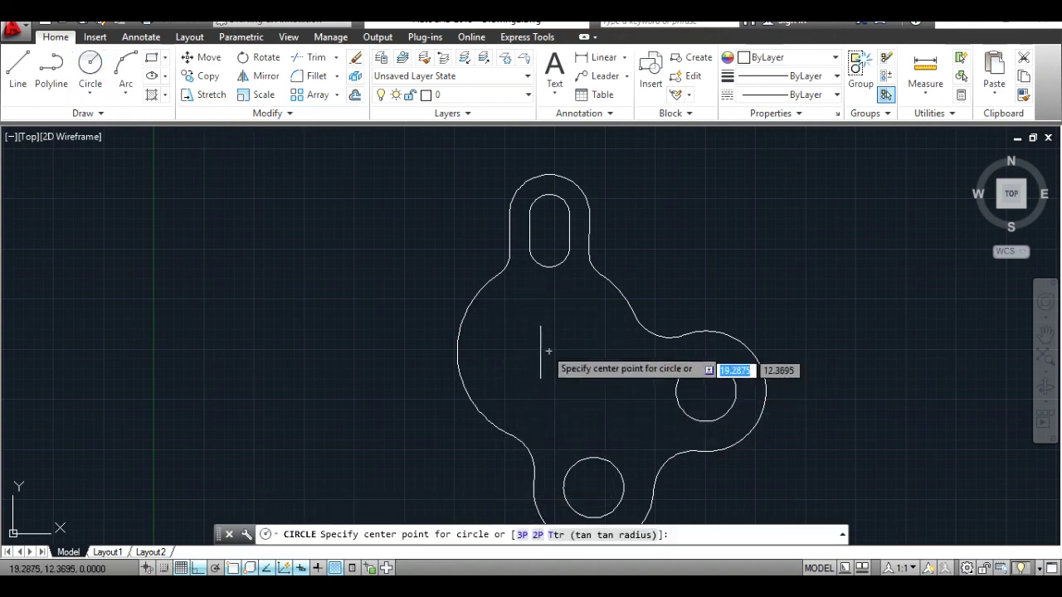
{"action": "left_click", "coordinate": [549, 353]}
{"action": "key", "text": "Return"}
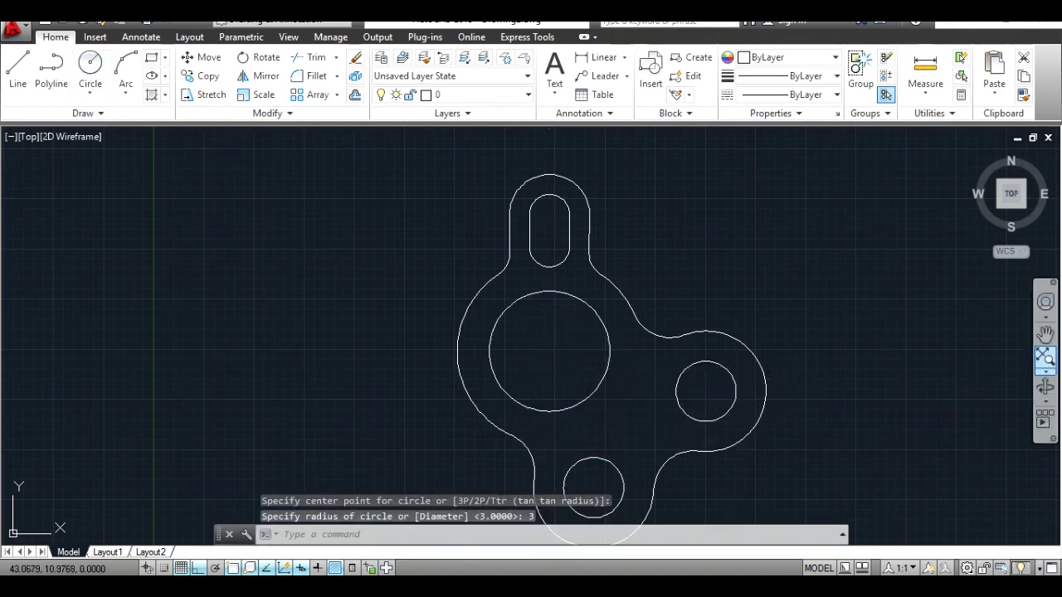
{"action": "left_click", "coordinate": [1046, 332]}
{"action": "scroll", "coordinate": [842, 297], "scroll_direction": "up", "scroll_amount": 1}
{"action": "scroll", "coordinate": [841, 296], "scroll_direction": "down", "scroll_amount": 3}
{"action": "left_click_drag", "start_coordinate": [842, 296], "coordinate": [715, 330]}
{"action": "scroll", "coordinate": [714, 331], "scroll_direction": "up", "scroll_amount": 2}
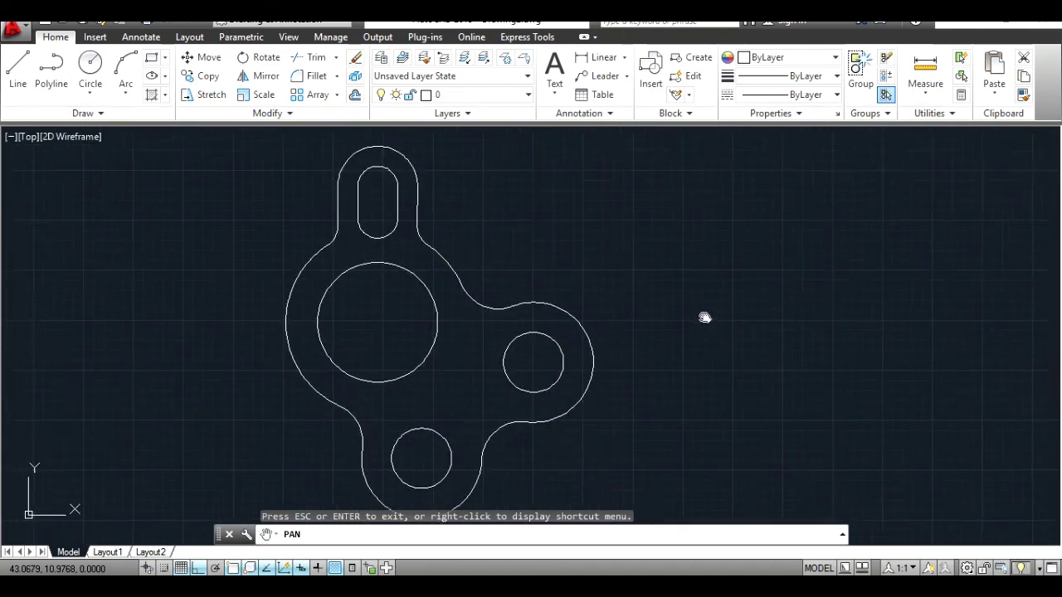